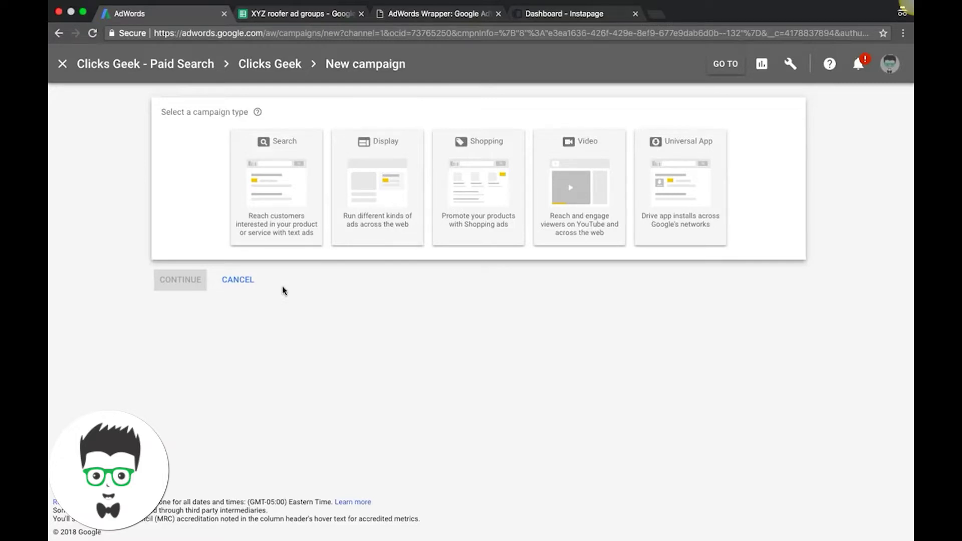
# - Choose a Search campaign with the Leads goal and select Get website visits as the way to reach it
pyautogui.click(274, 200)
pyautogui.click(211, 221)
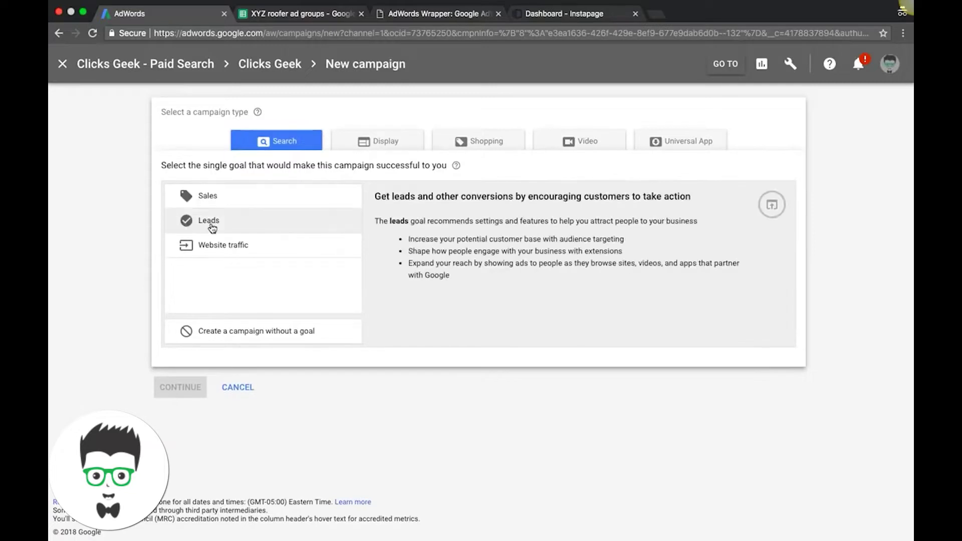
pyautogui.click(211, 228)
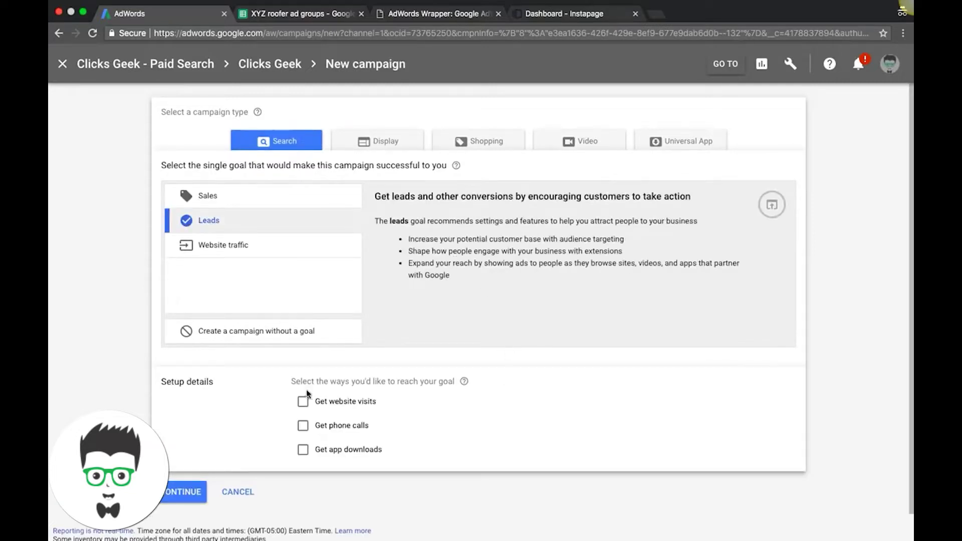
pyautogui.scroll(-1, 253, 393)
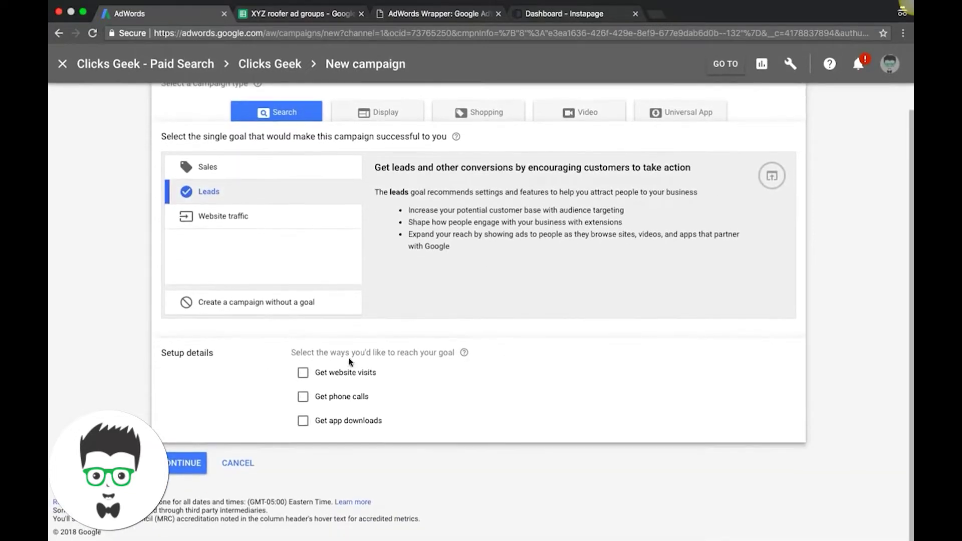
pyautogui.click(304, 373)
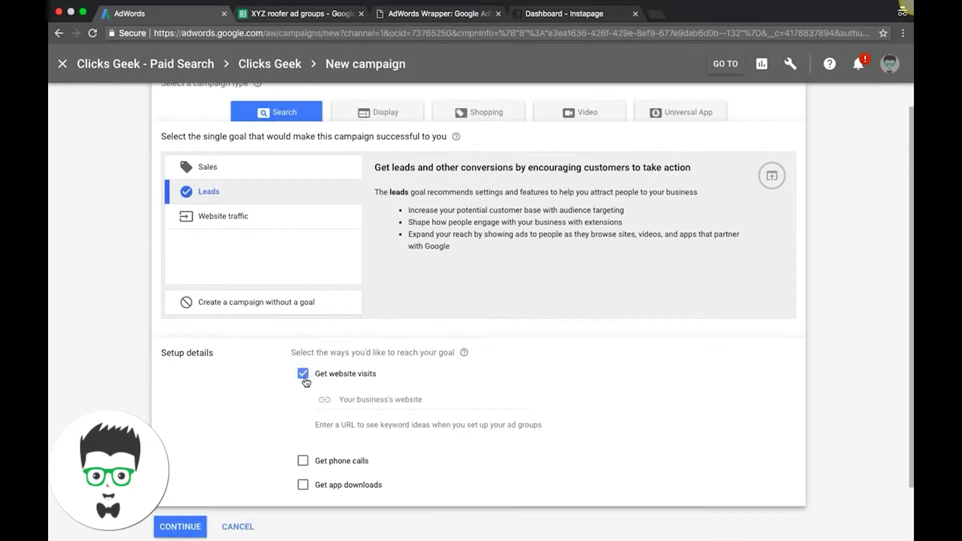
pyautogui.click(303, 462)
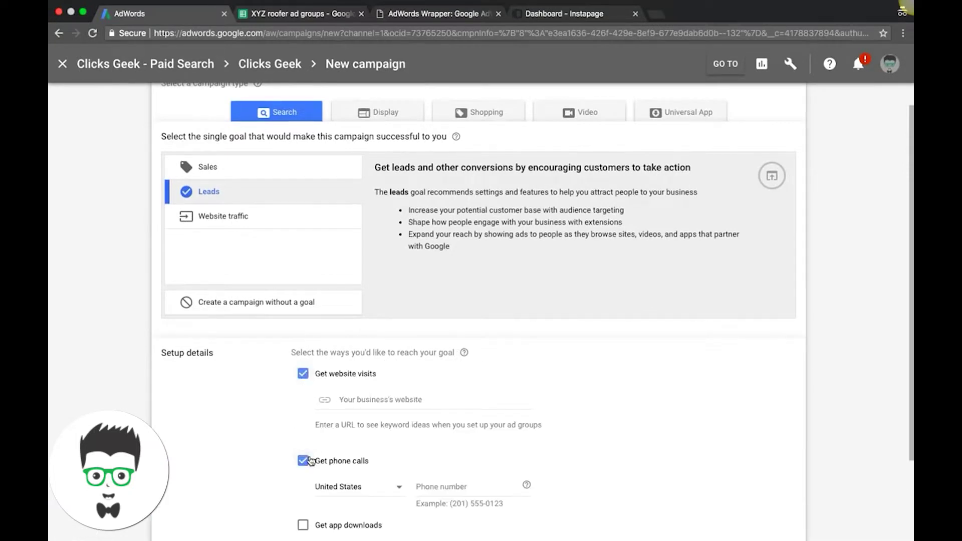
pyautogui.scroll(-3, 273, 406)
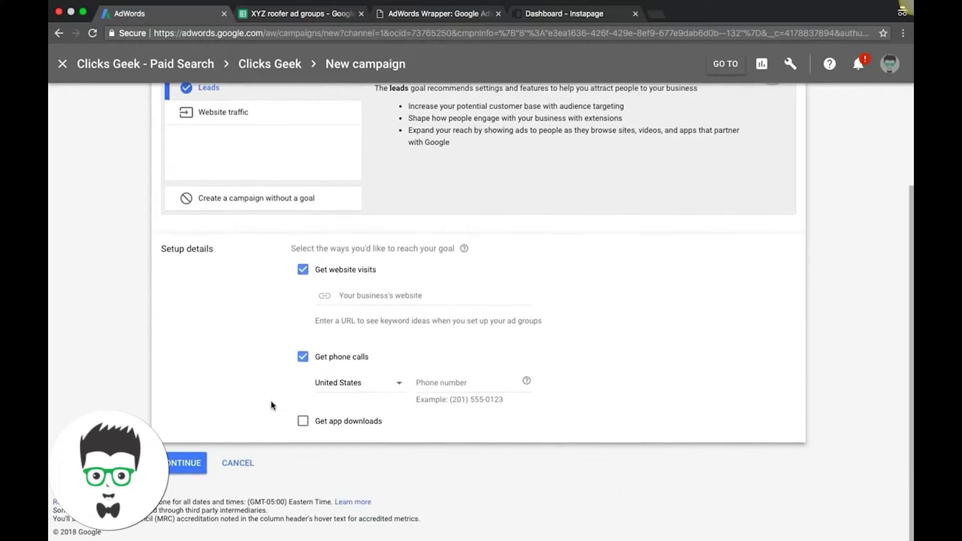
pyautogui.click(304, 357)
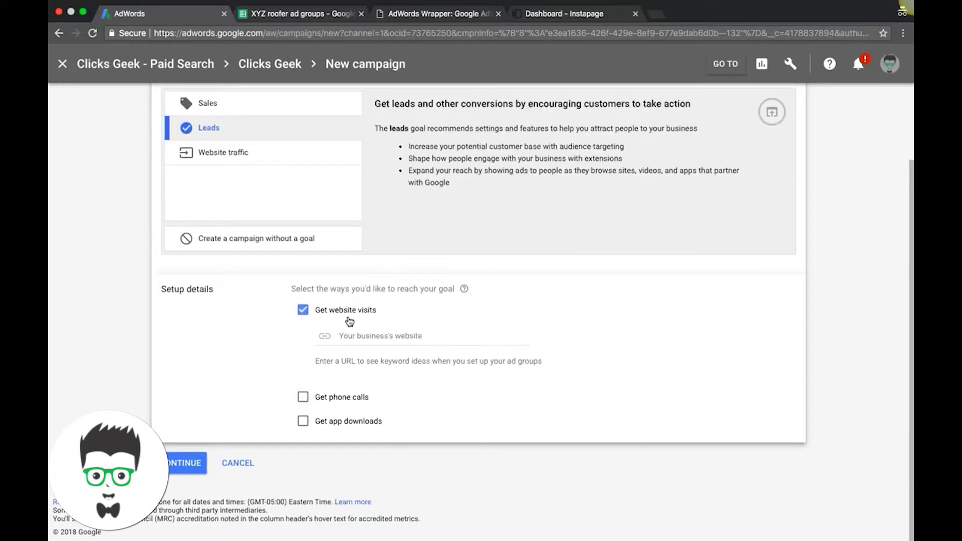
# - Switch to the Instapage dashboard, open the published xyz roofing lander and copy its web address
pyautogui.click(374, 340)
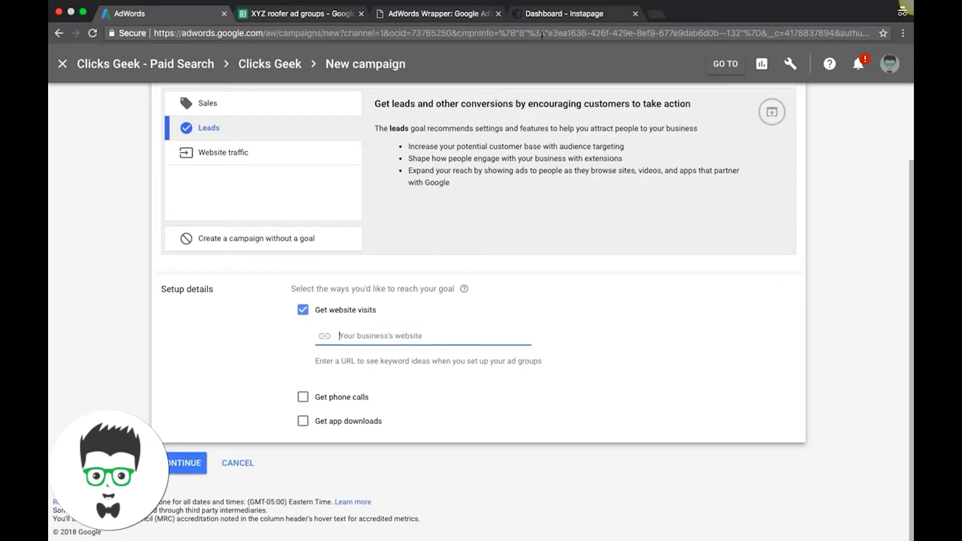
pyautogui.click(544, 15)
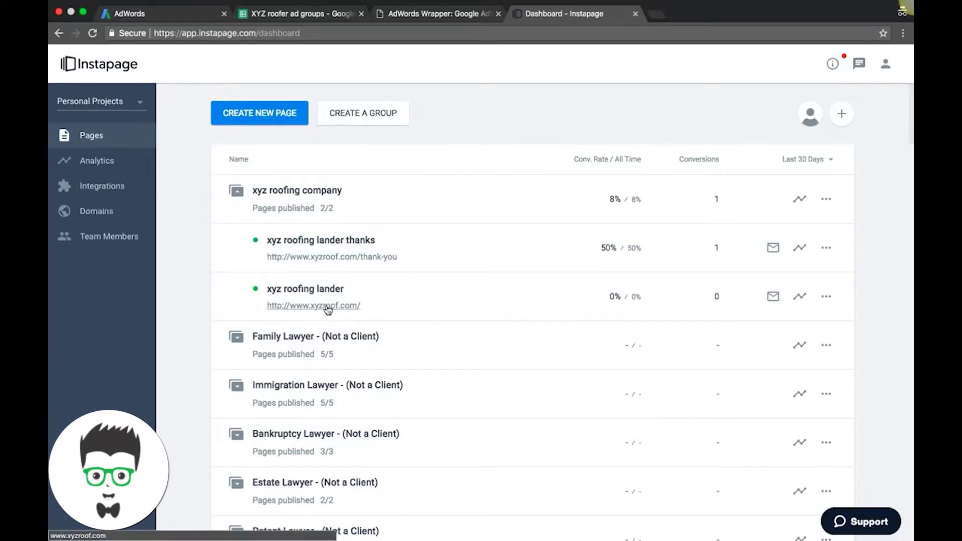
pyautogui.click(326, 307)
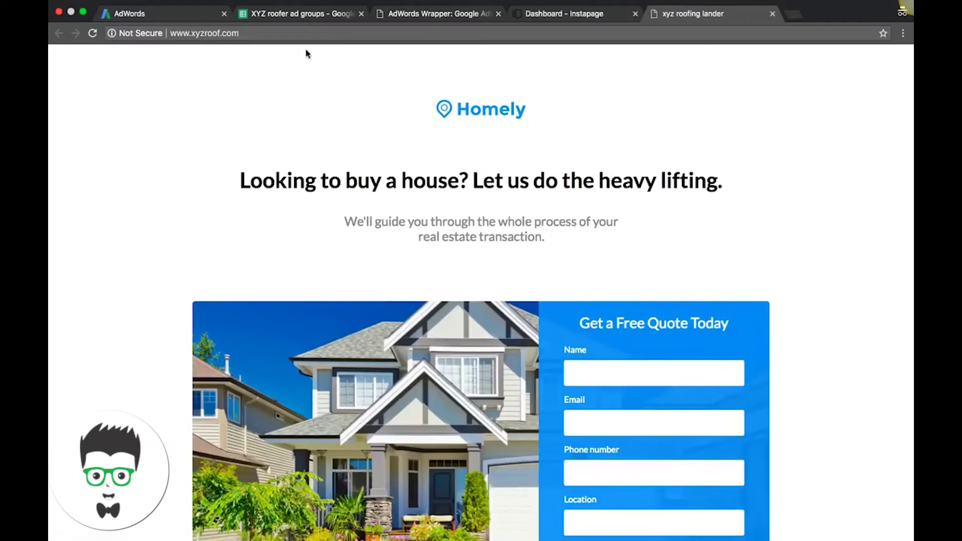
pyautogui.click(259, 32)
pyautogui.press('super+c')
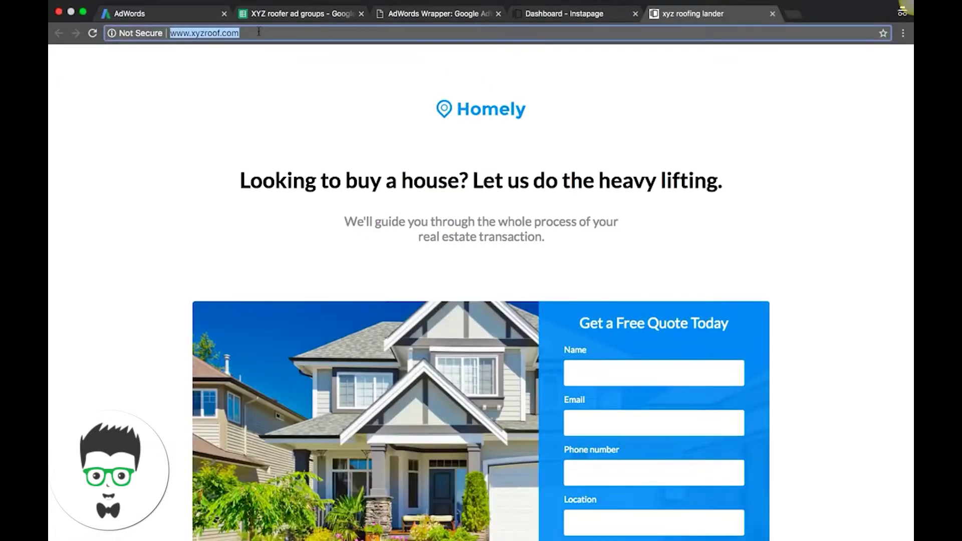
# - Look through the xyz roofing landing page from its header and quote form down to the footer
pyautogui.click(182, 144)
pyautogui.scroll(-4, 144, 213)
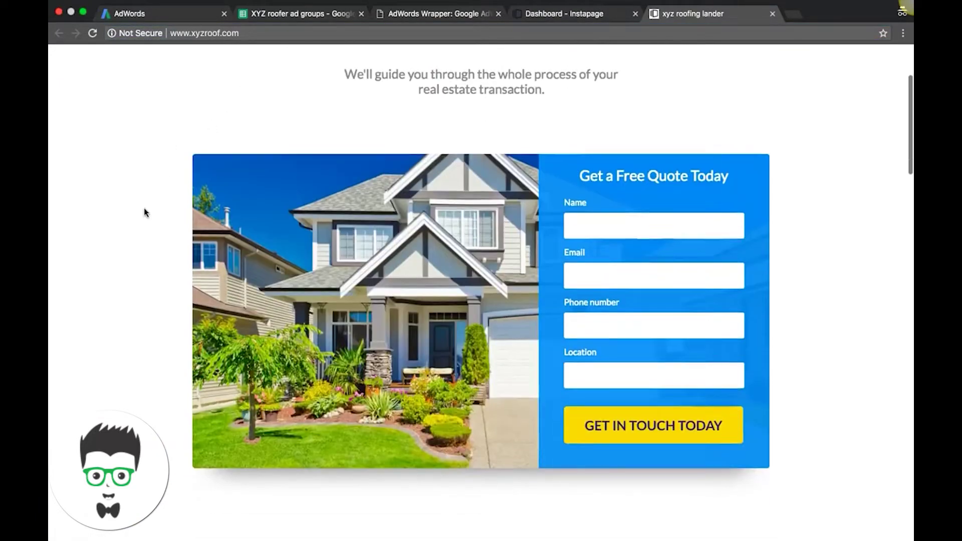
pyautogui.scroll(-10, 145, 213)
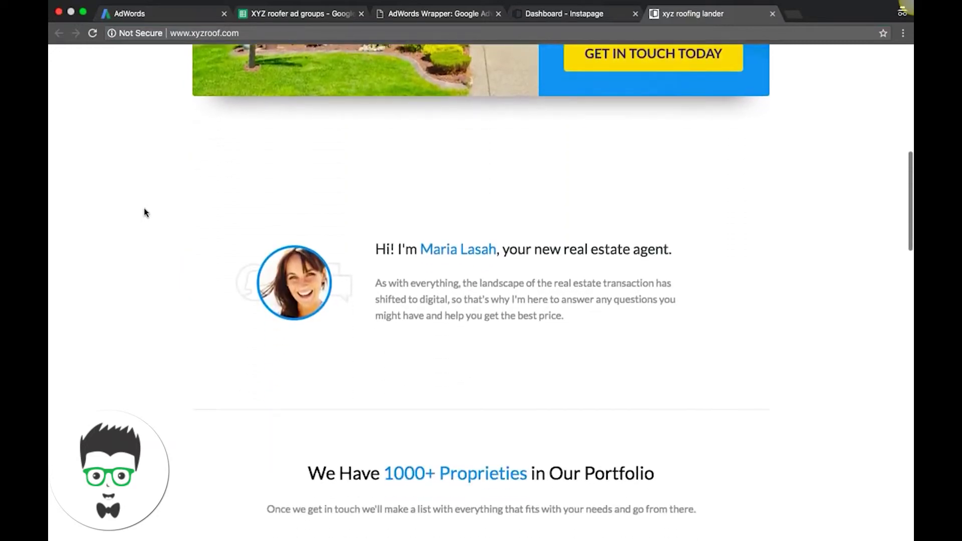
pyautogui.scroll(-15, 144, 213)
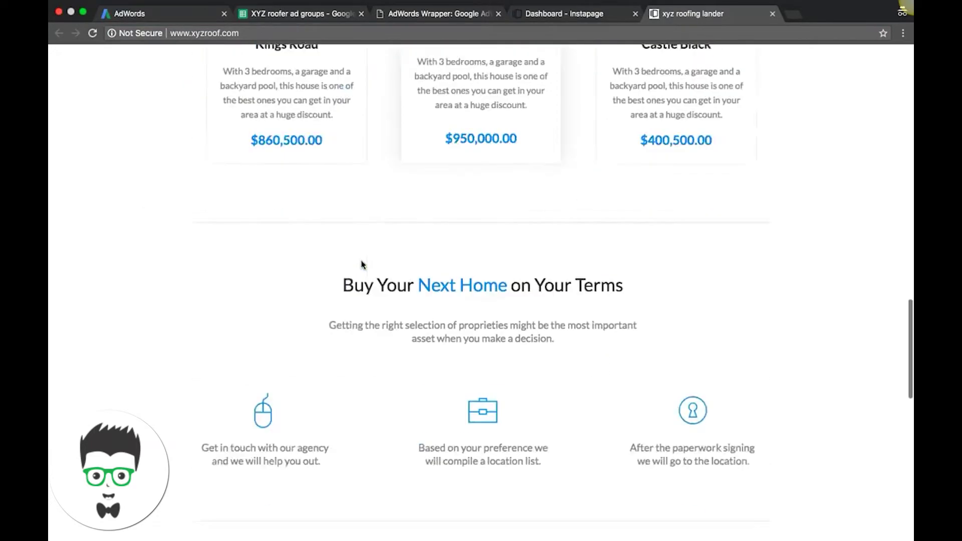
pyautogui.scroll(-8, 363, 265)
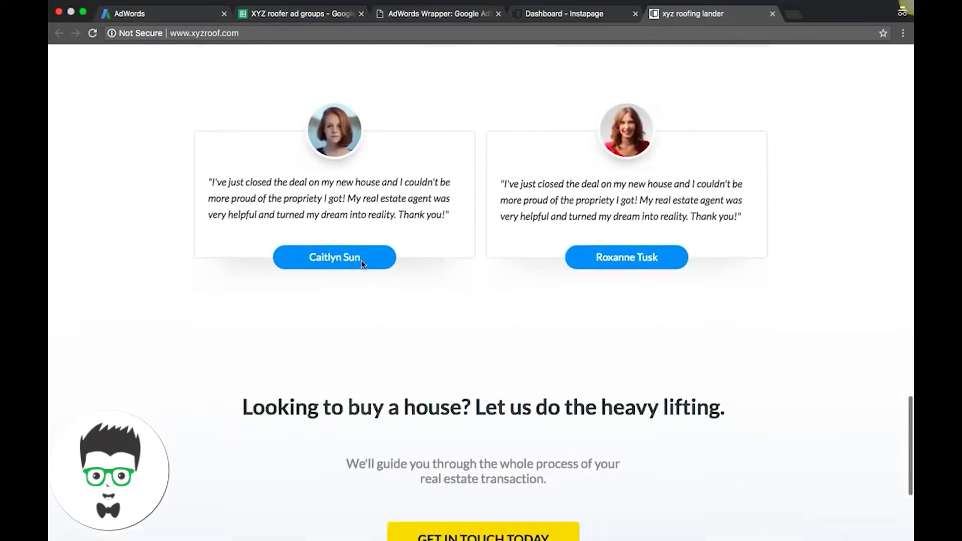
pyautogui.scroll(-3, 362, 265)
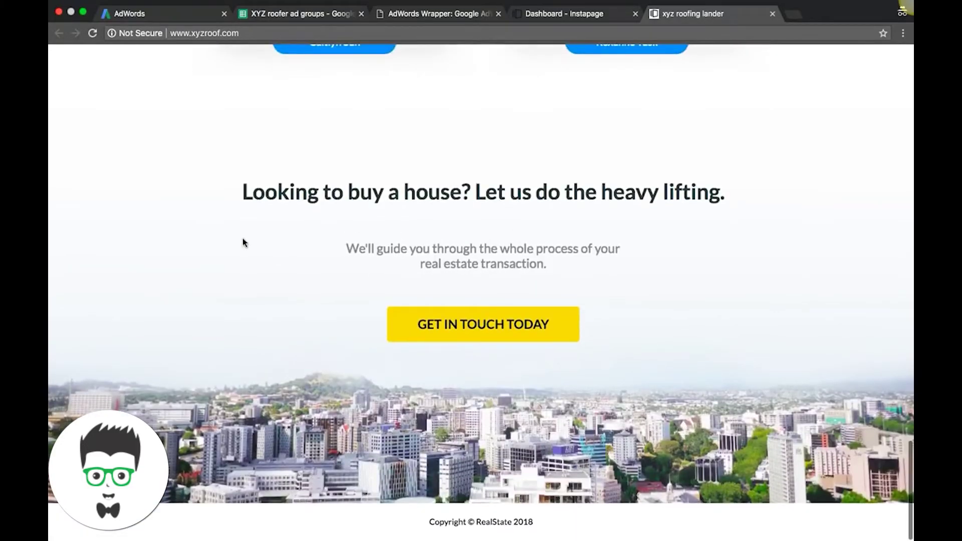
pyautogui.scroll(10, 243, 243)
pyautogui.scroll(15, 244, 243)
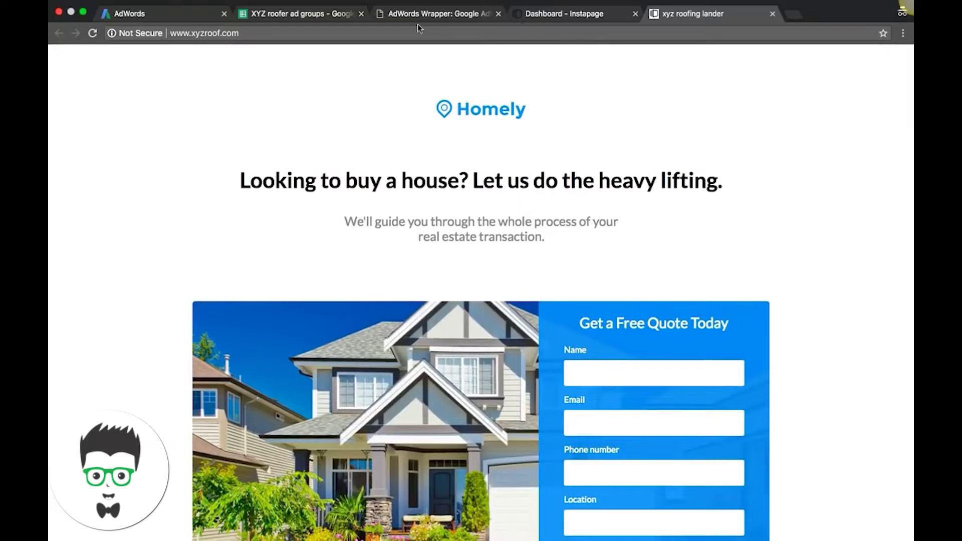
pyautogui.click(145, 18)
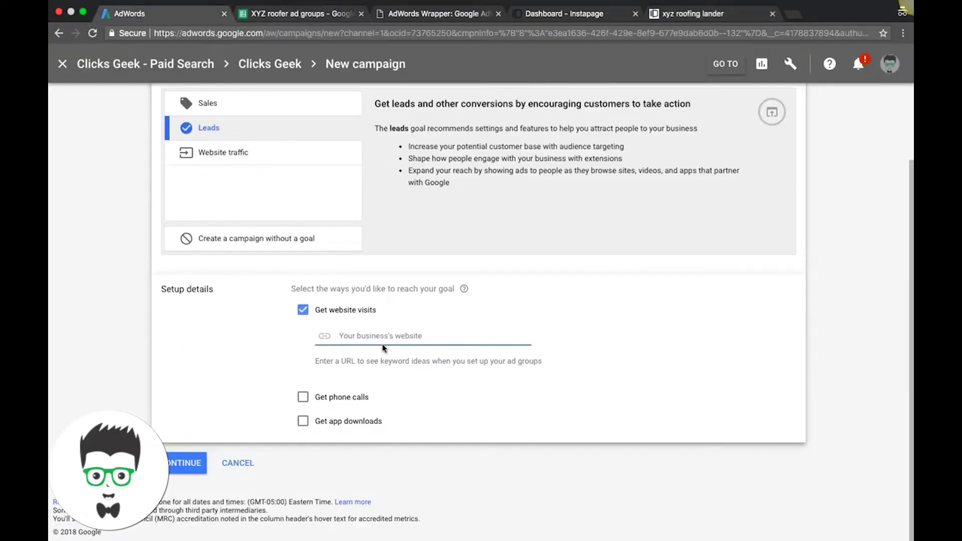
pyautogui.press('super+v')
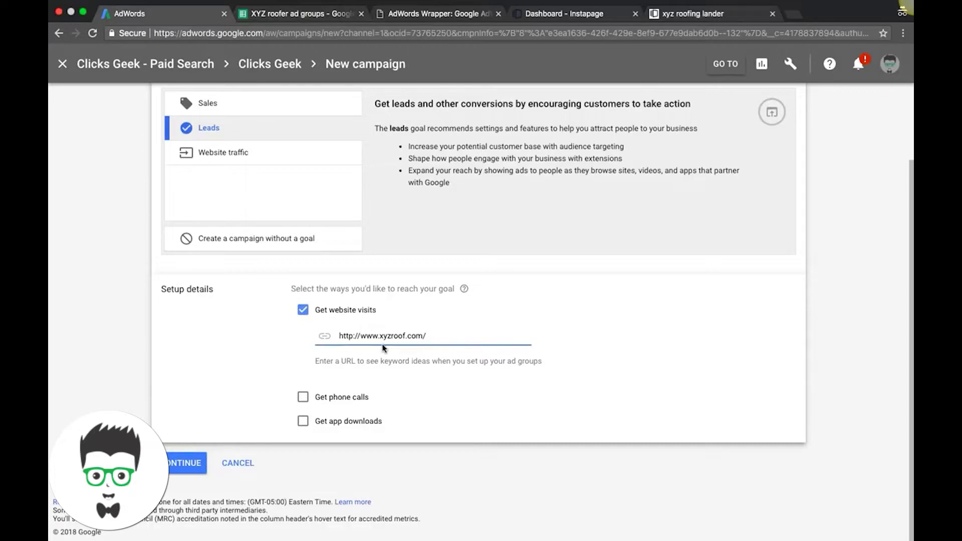
pyautogui.click(183, 468)
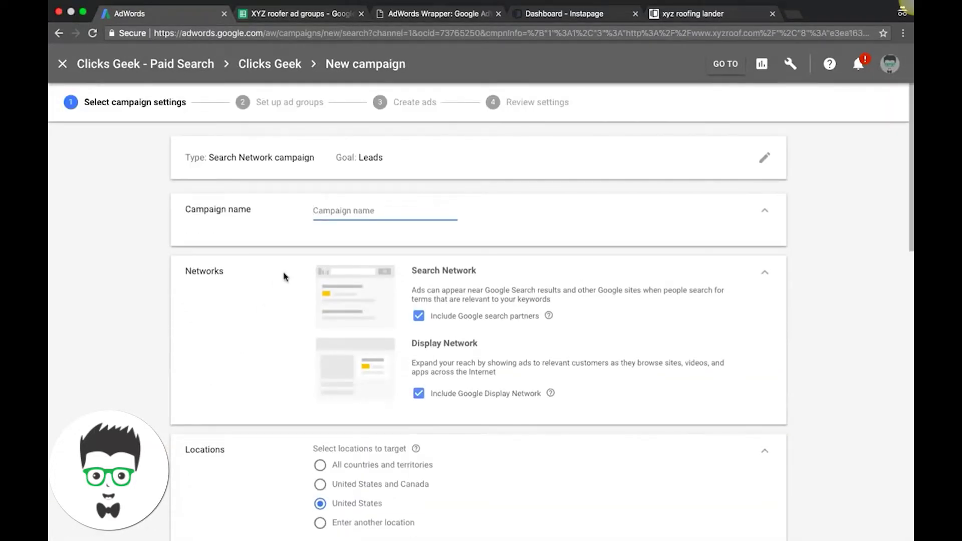
# - Name the campaign "xyz roofers" and exclude the Google Display Network from its networks
pyautogui.write('xyz roofers')
pyautogui.click(425, 395)
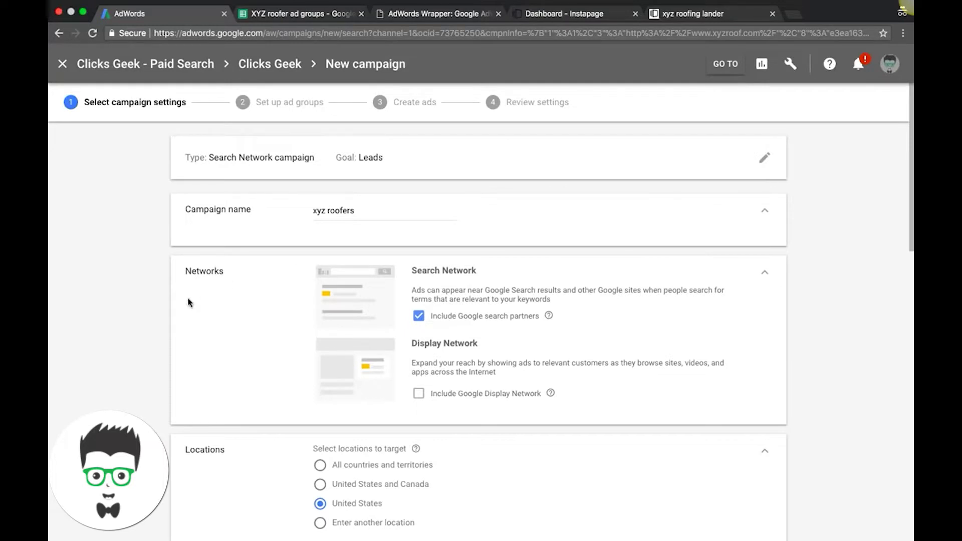
# - Search the locations for philadelphia and target the Philadelphia PA, United States Nielsen DMA region
pyautogui.scroll(-2, 153, 307)
pyautogui.scroll(-1, 154, 306)
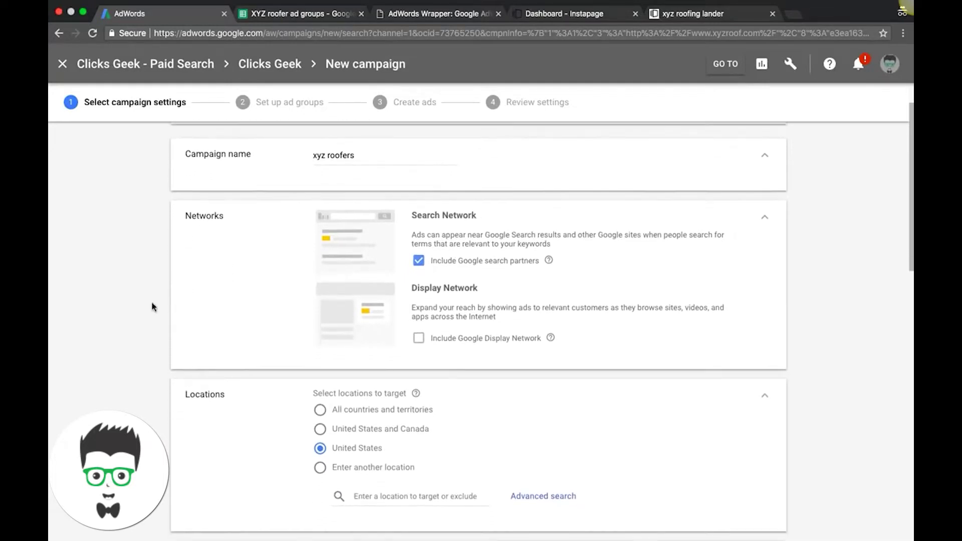
pyautogui.scroll(-2, 154, 307)
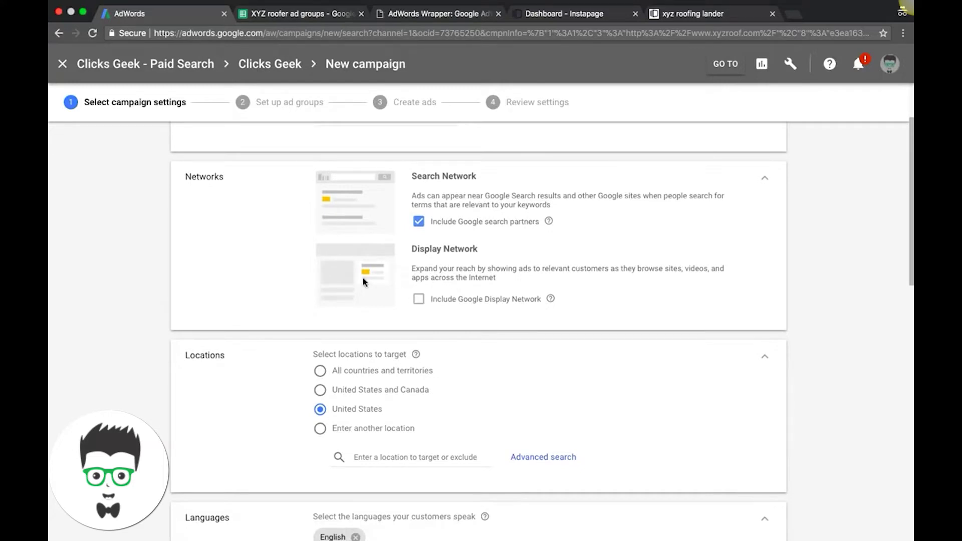
pyautogui.scroll(-5, 129, 318)
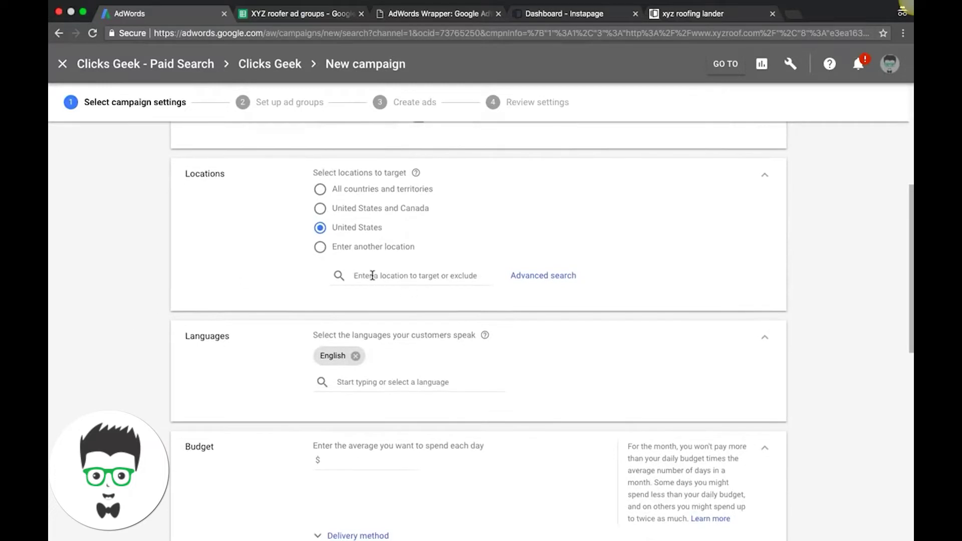
pyautogui.click(373, 276)
pyautogui.write('p')
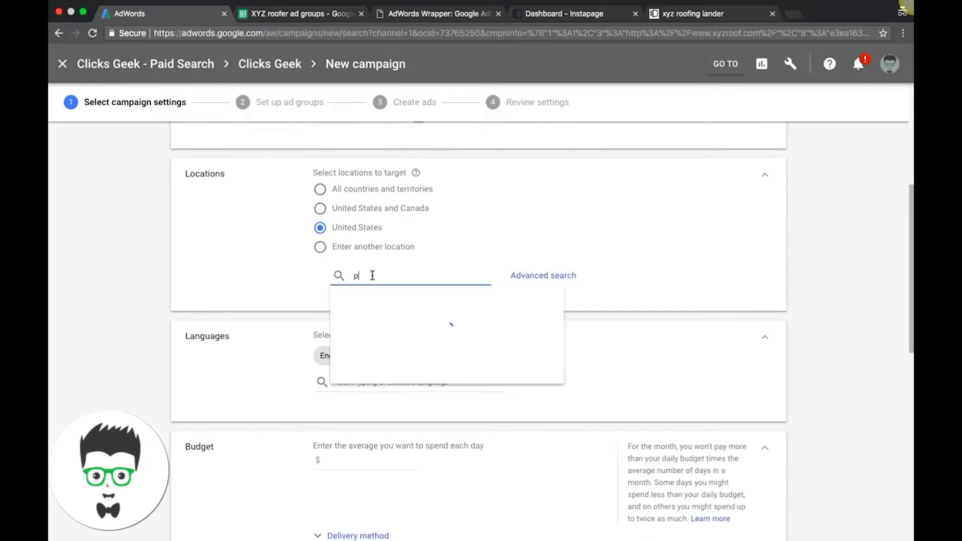
pyautogui.write('hiladelphia')
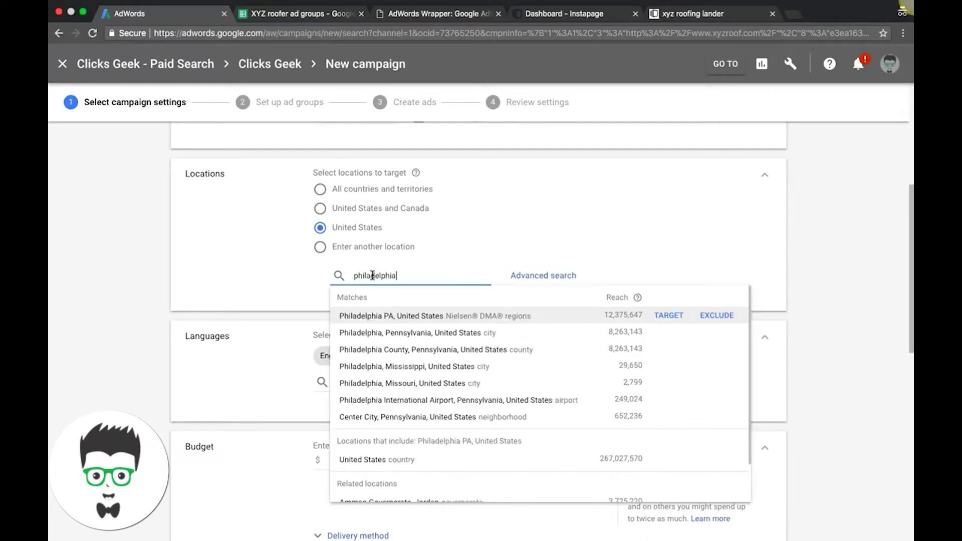
pyautogui.click(405, 316)
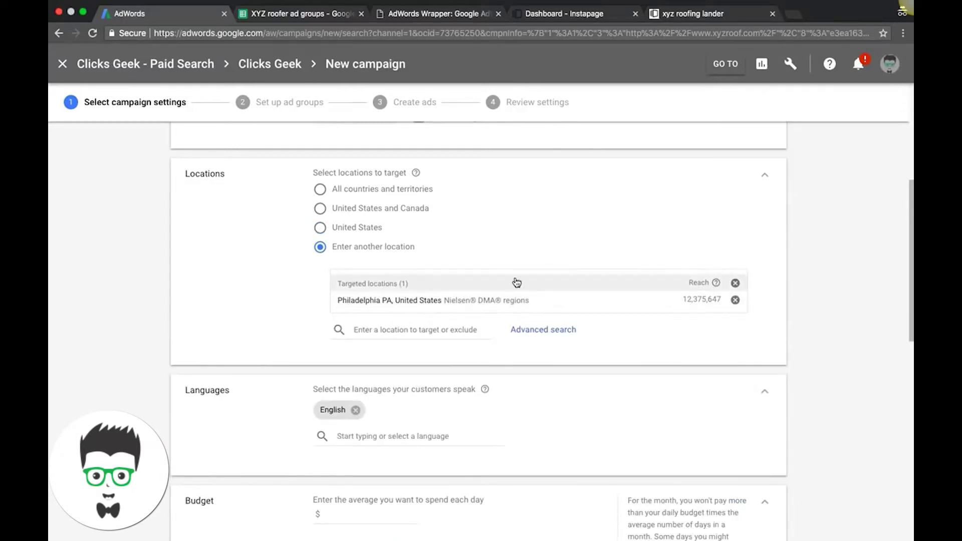
# - Set the average daily budget to $50.00 and expand the delivery method options
pyautogui.scroll(-3, 181, 303)
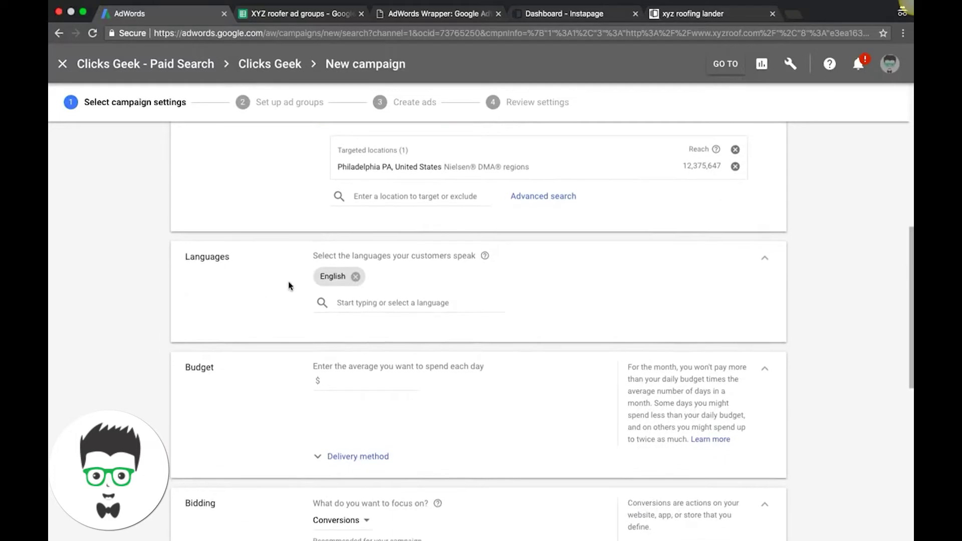
pyautogui.scroll(-2, 236, 307)
pyautogui.click(361, 295)
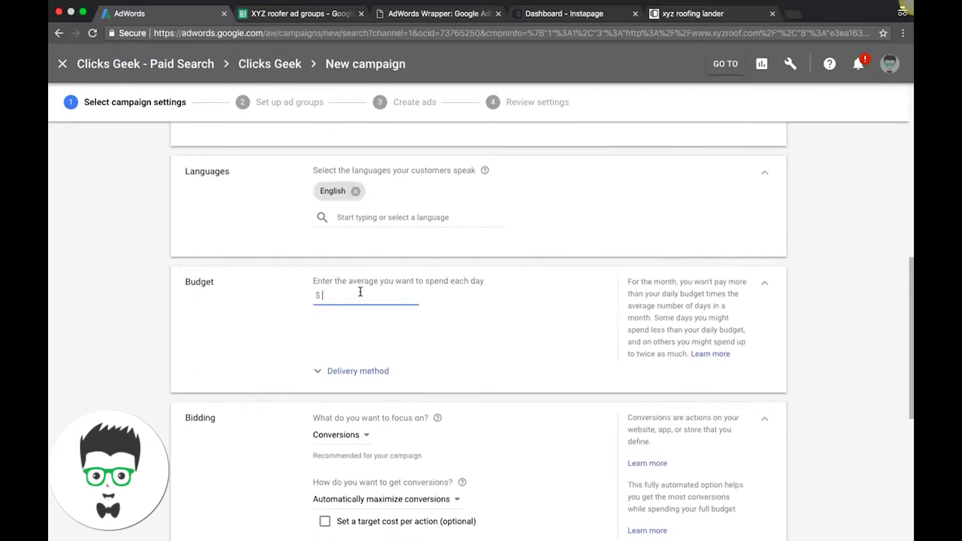
pyautogui.write('50.00')
pyautogui.click(211, 319)
pyautogui.scroll(-2, 200, 350)
pyautogui.click(364, 305)
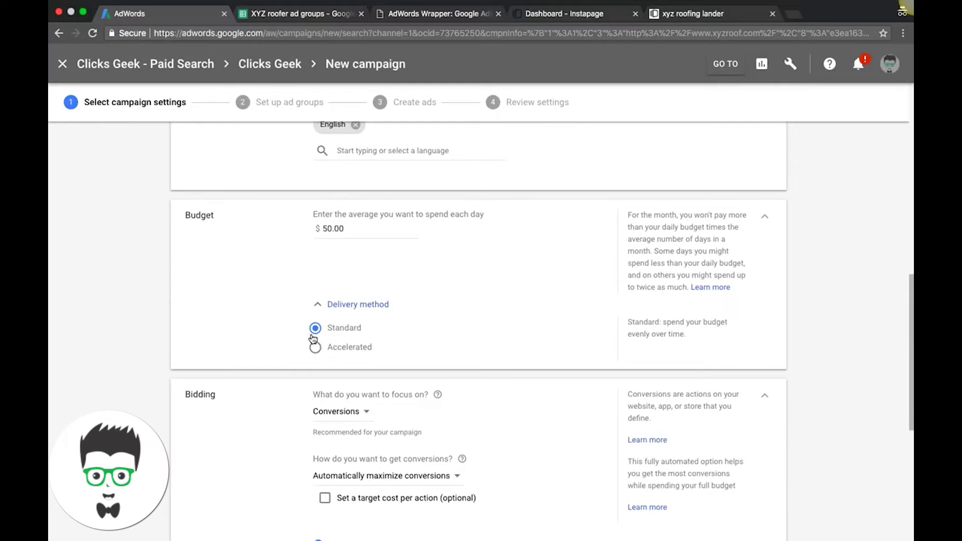
# - Review the bidding focus options and set the way to get conversions to Manually set bids
pyautogui.scroll(-3, 113, 335)
pyautogui.scroll(-2, 113, 334)
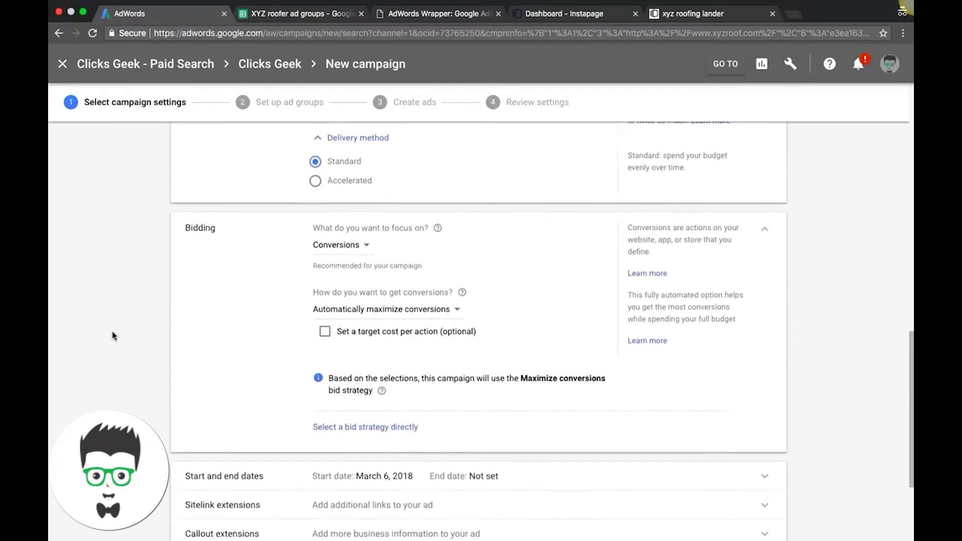
pyautogui.click(357, 220)
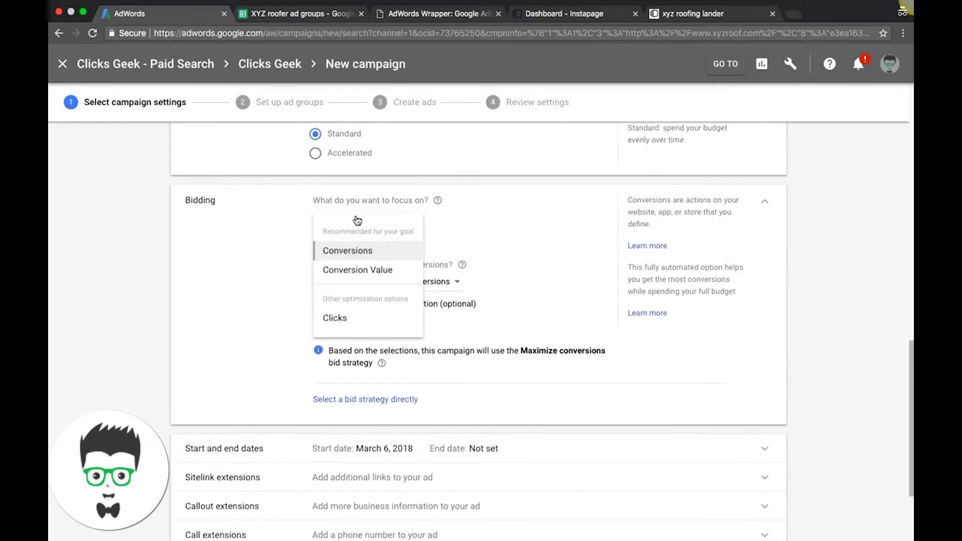
pyautogui.click(287, 233)
pyautogui.click(376, 286)
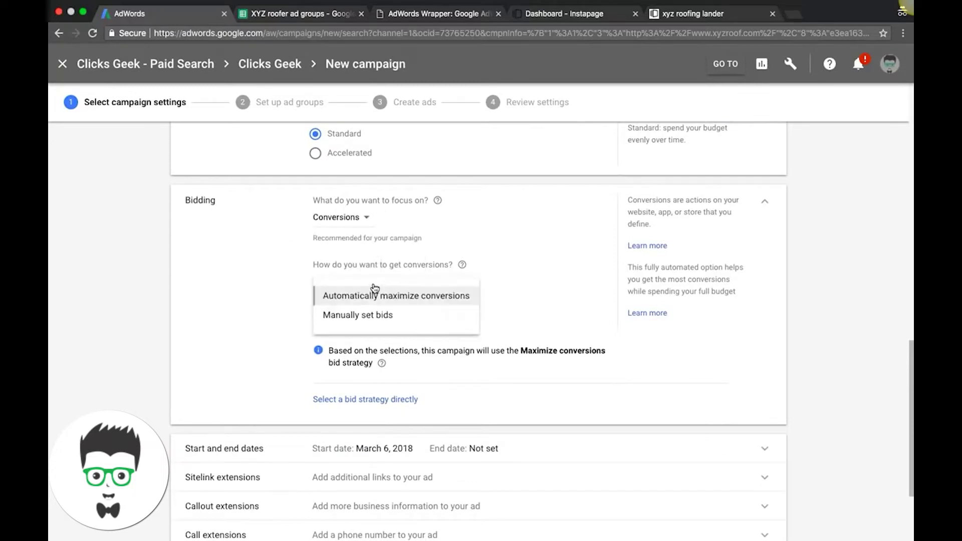
pyautogui.click(359, 316)
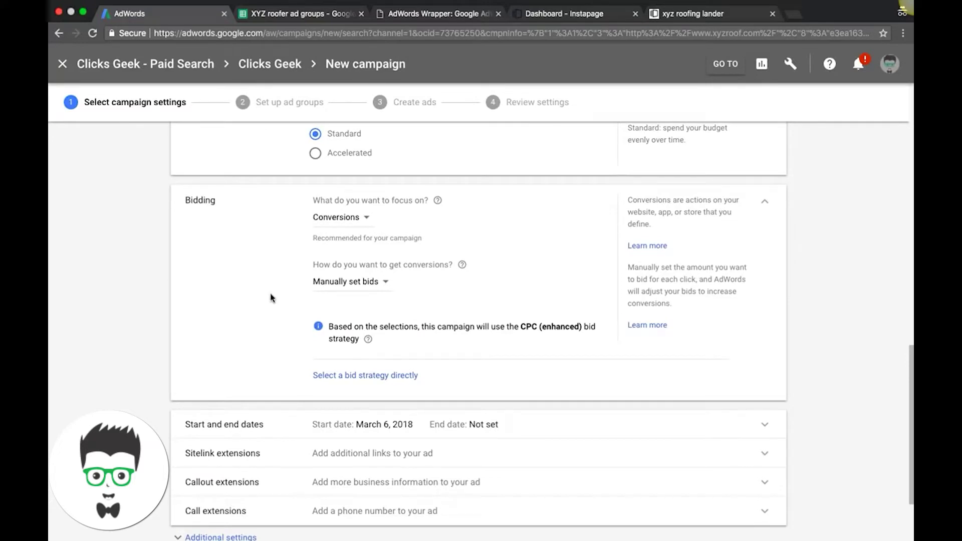
# - Change the bidding focus to Clicks and set the maximum CPC bid limit to $33.62
pyautogui.click(356, 219)
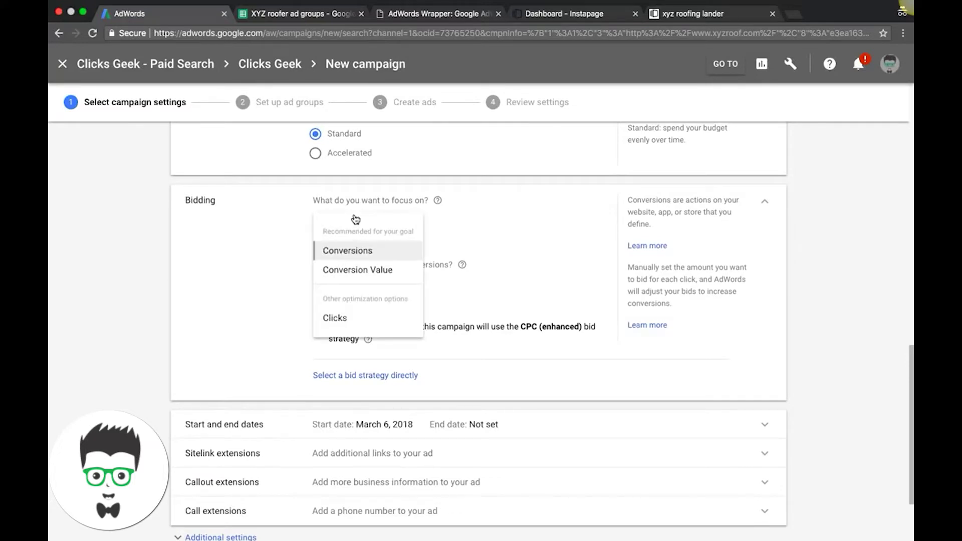
pyautogui.click(352, 319)
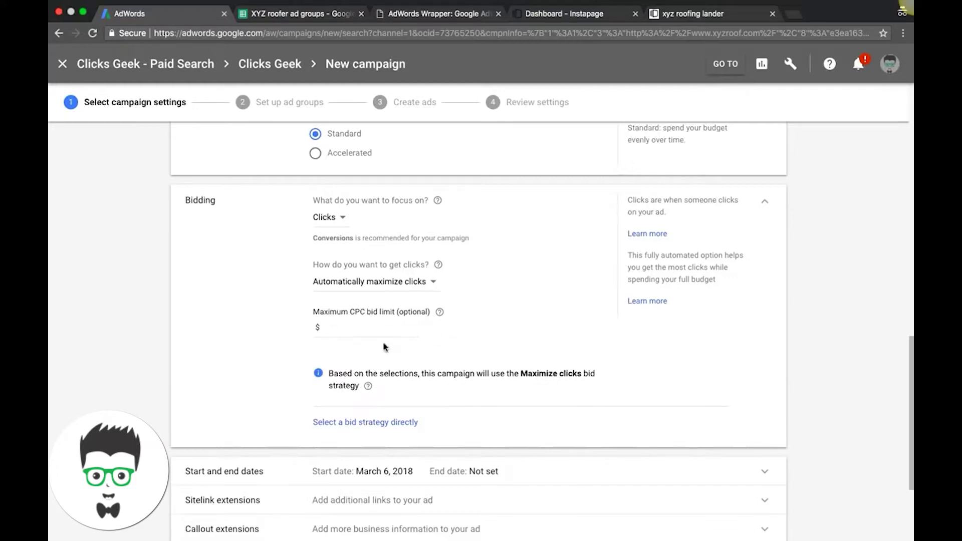
pyautogui.click(340, 330)
pyautogui.write('33.62')
pyautogui.click(265, 343)
# - Switch to selecting the bid strategy directly and enable Increase conversions with Enhanced CPC for Maximize clicks
pyautogui.scroll(-1, 238, 337)
pyautogui.scroll(-3, 238, 337)
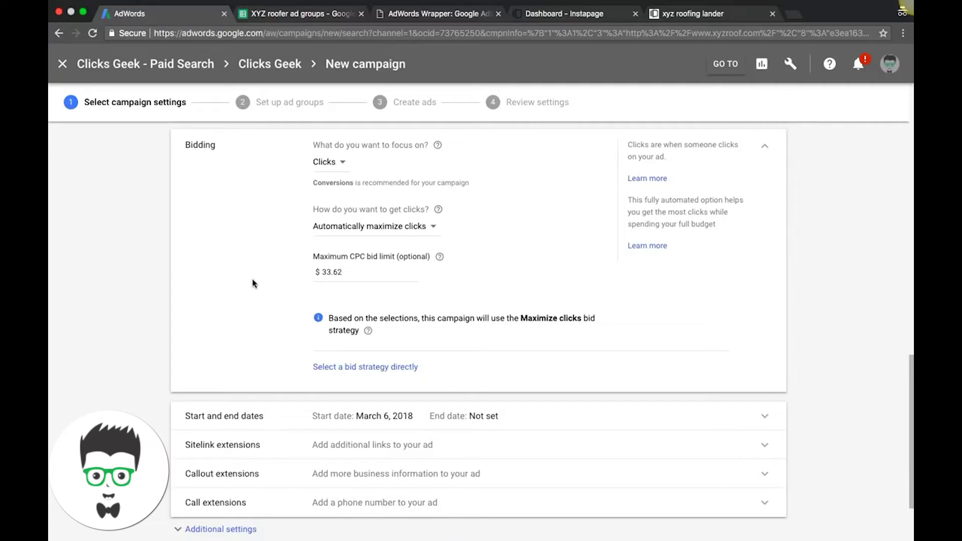
pyautogui.scroll(-1, 253, 283)
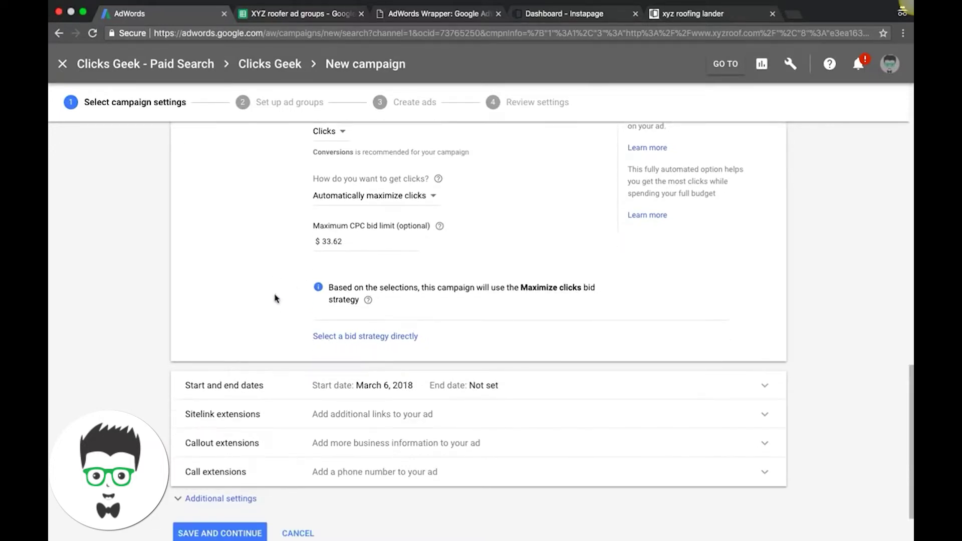
pyautogui.scroll(-2, 275, 299)
pyautogui.click(320, 272)
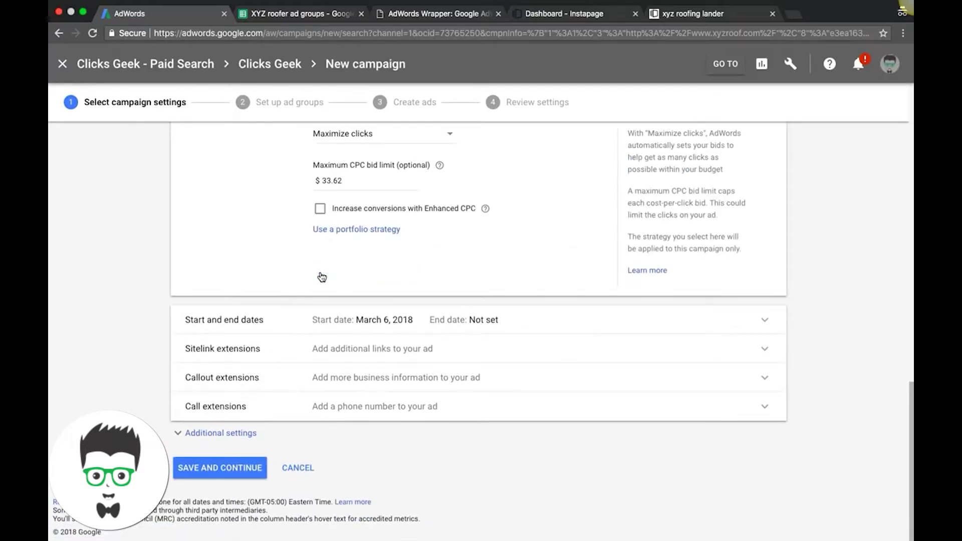
pyautogui.scroll(3, 270, 258)
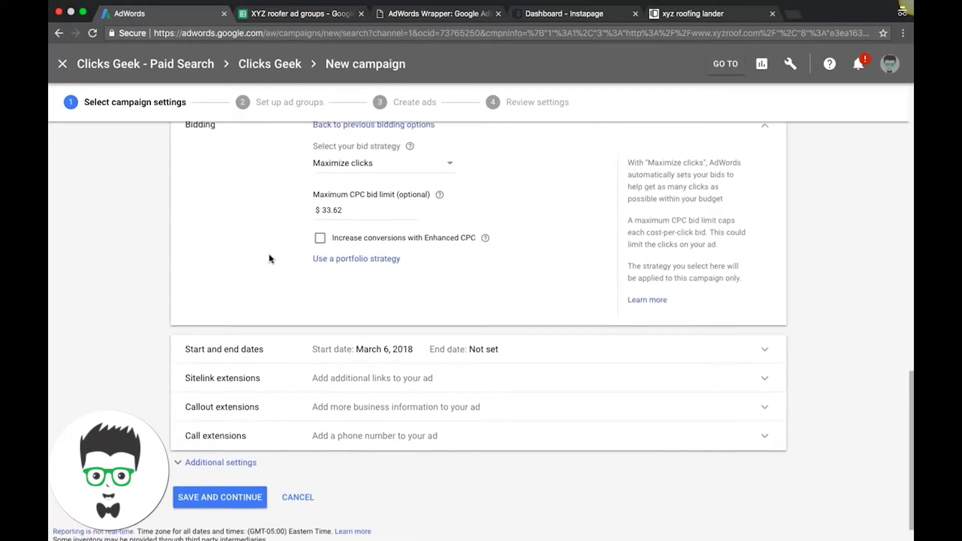
pyautogui.click(321, 301)
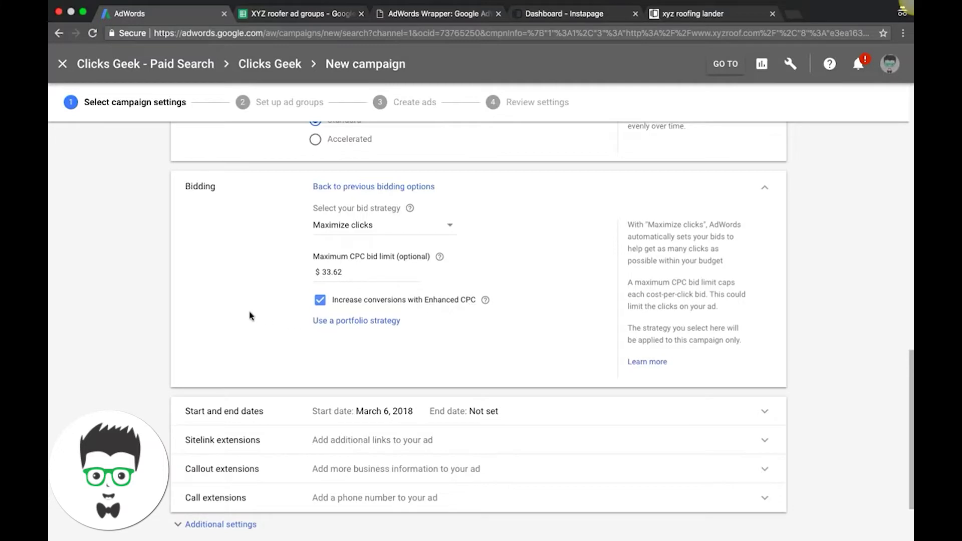
# - Expand the campaign's start and end date settings to review them
pyautogui.scroll(-3, 237, 312)
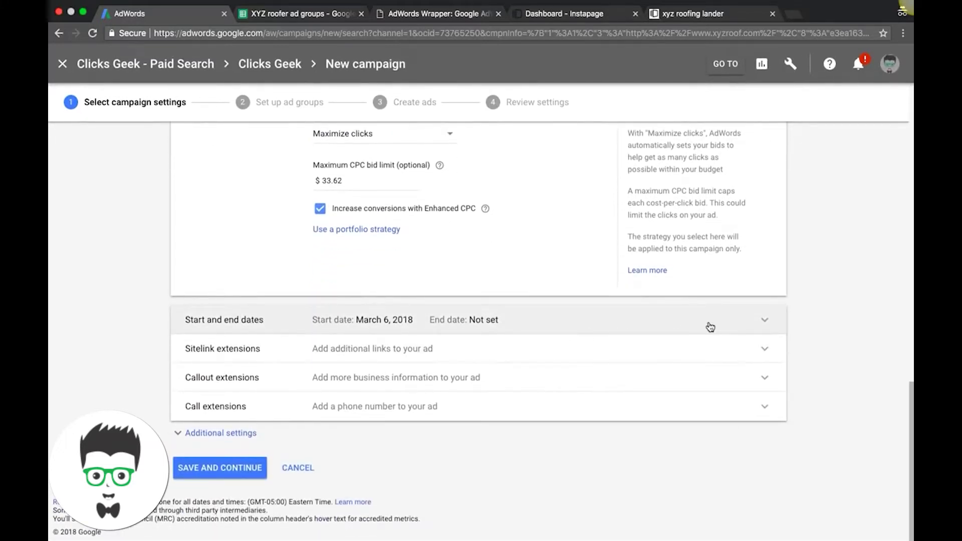
pyautogui.click(765, 323)
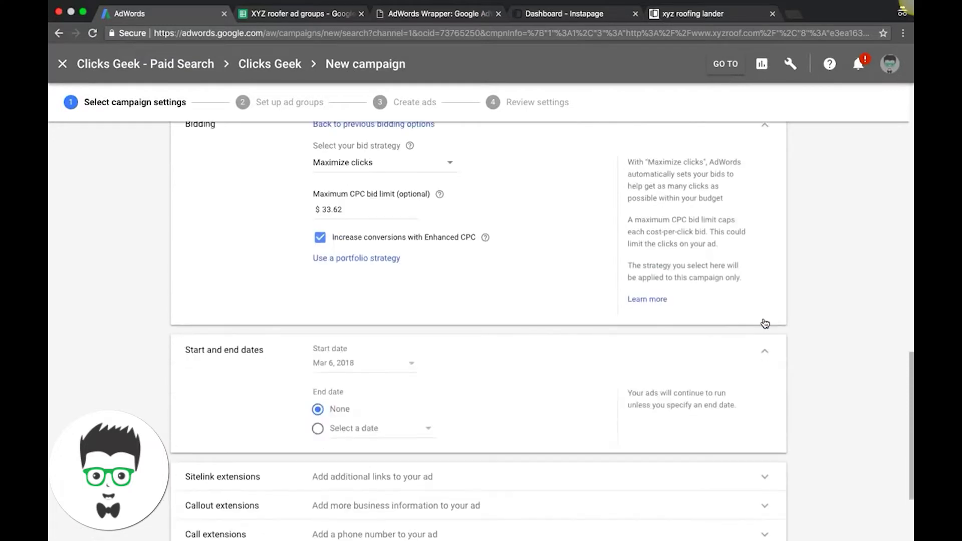
pyautogui.scroll(-3, 510, 374)
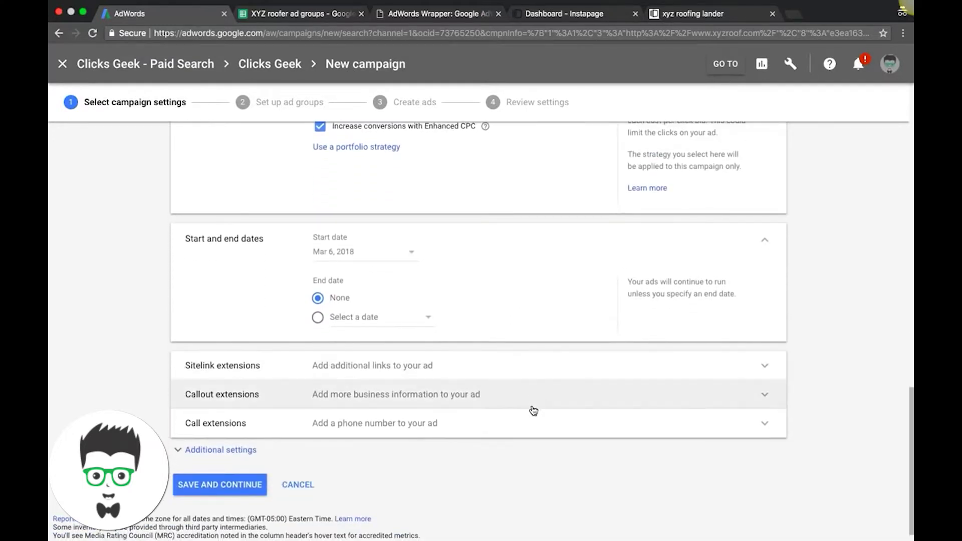
# - Show the additional campaign settings and review the ad rotation options
pyautogui.click(236, 451)
pyautogui.scroll(-2, 97, 343)
pyautogui.scroll(-3, 96, 342)
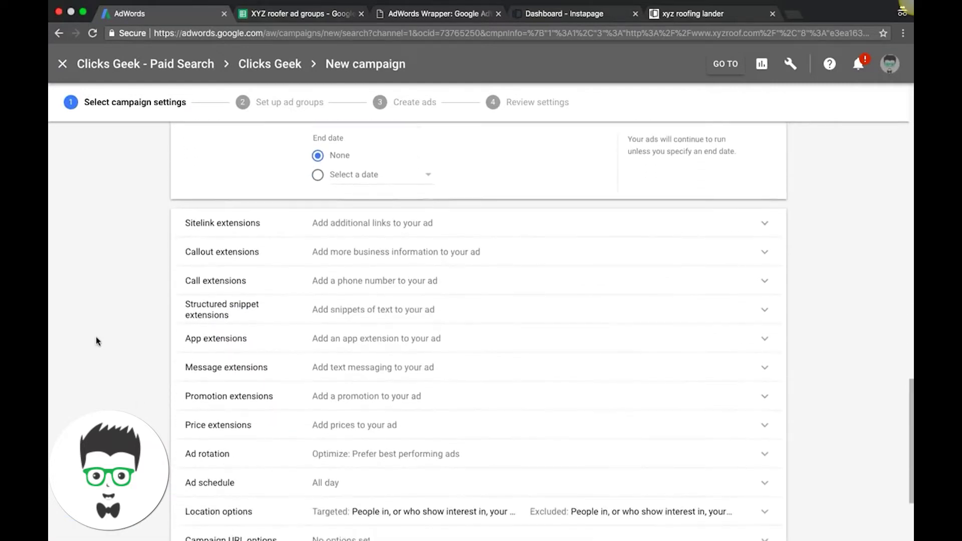
pyautogui.scroll(-1, 148, 291)
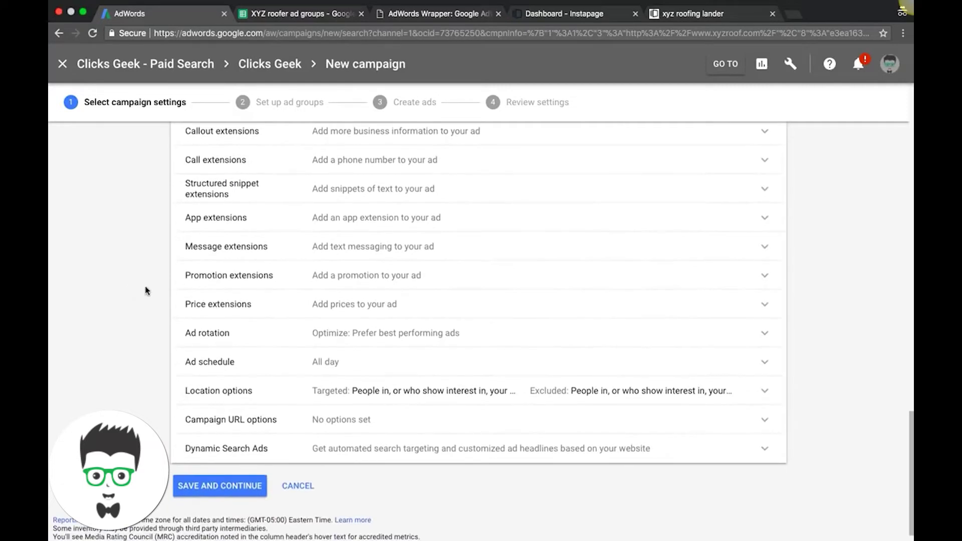
pyautogui.click(341, 341)
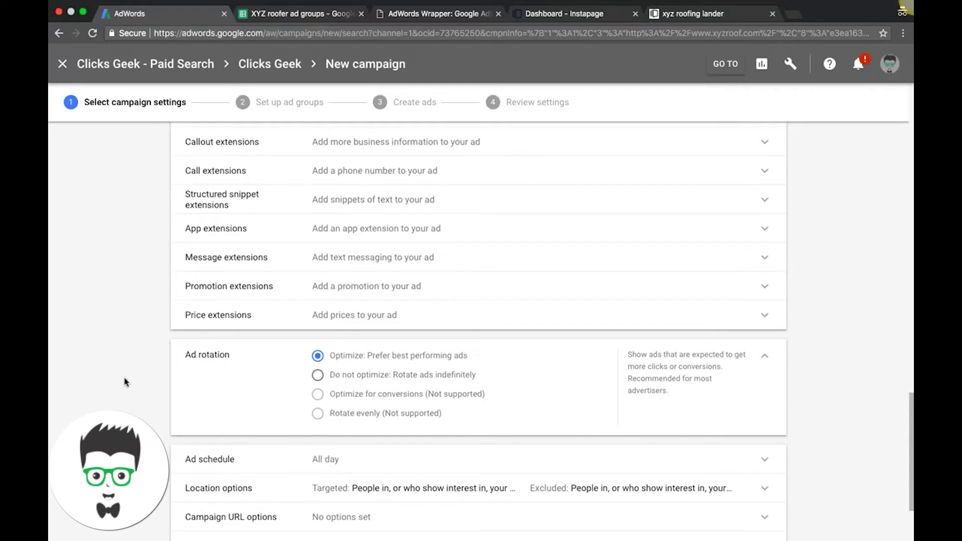
pyautogui.scroll(-3, 118, 381)
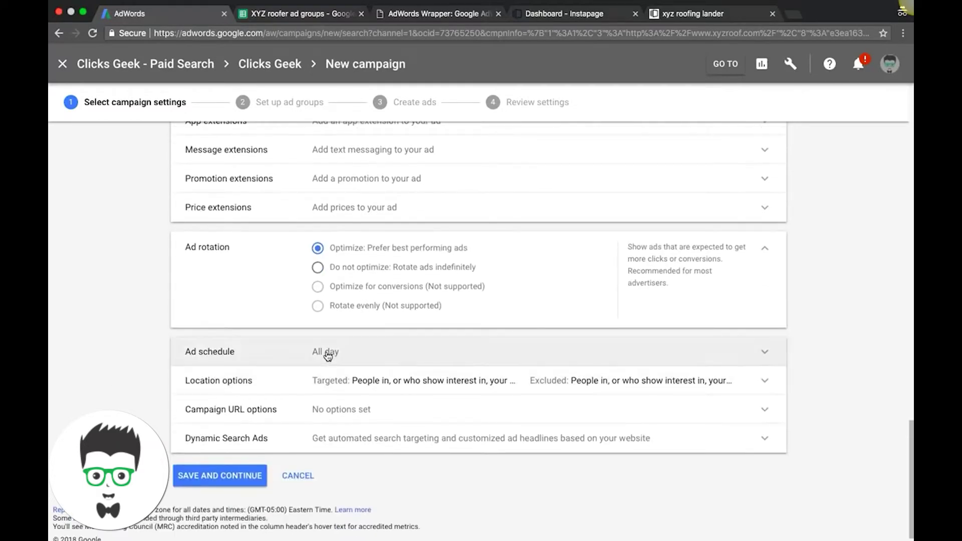
# - Limit the ad schedule to Mondays - Fridays with a start time of 07:00
pyautogui.click(327, 355)
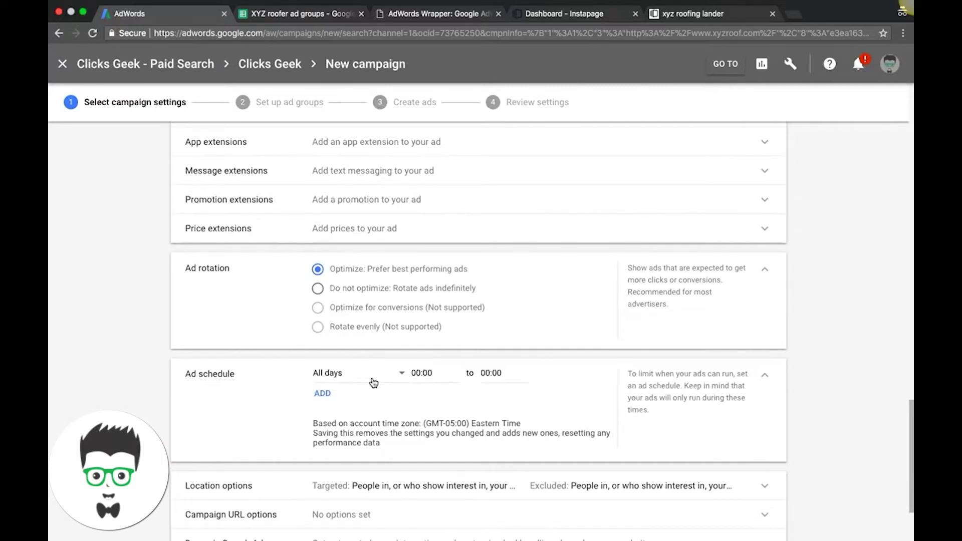
pyautogui.click(335, 381)
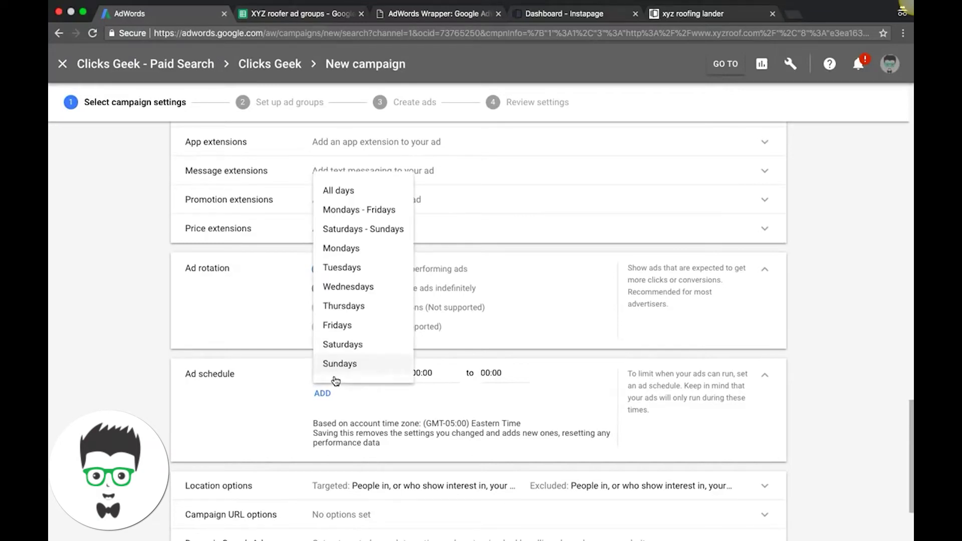
pyautogui.click(365, 216)
pyautogui.moveTo(419, 372)
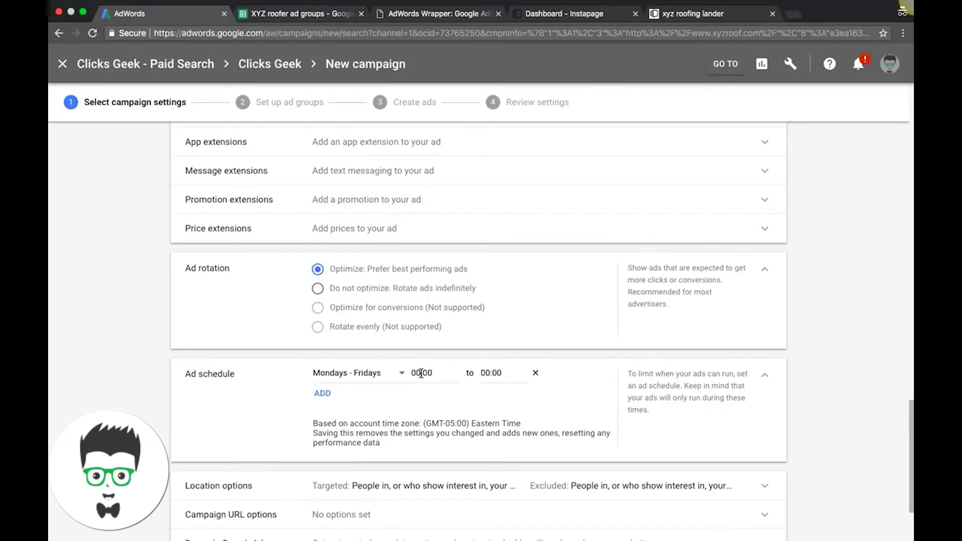
pyautogui.click(439, 374)
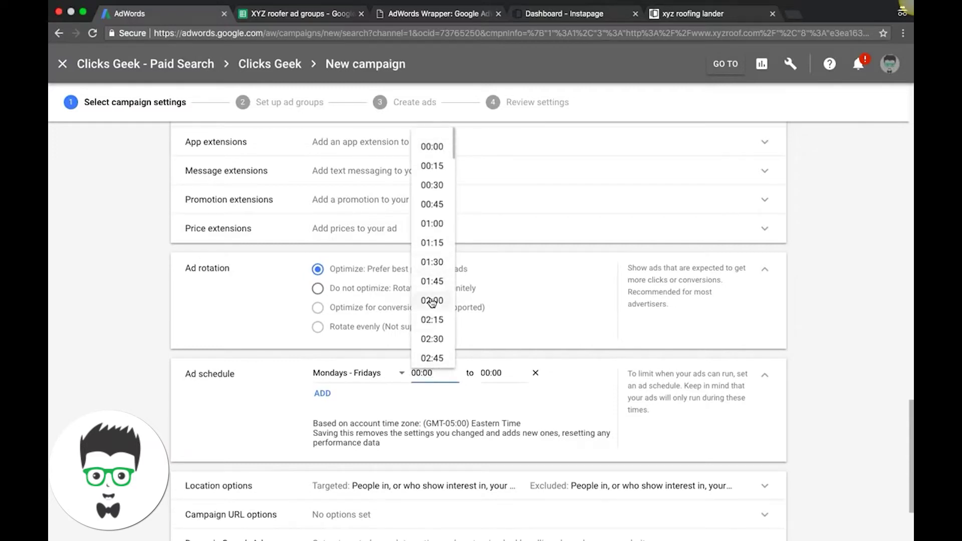
pyautogui.scroll(-2, 433, 302)
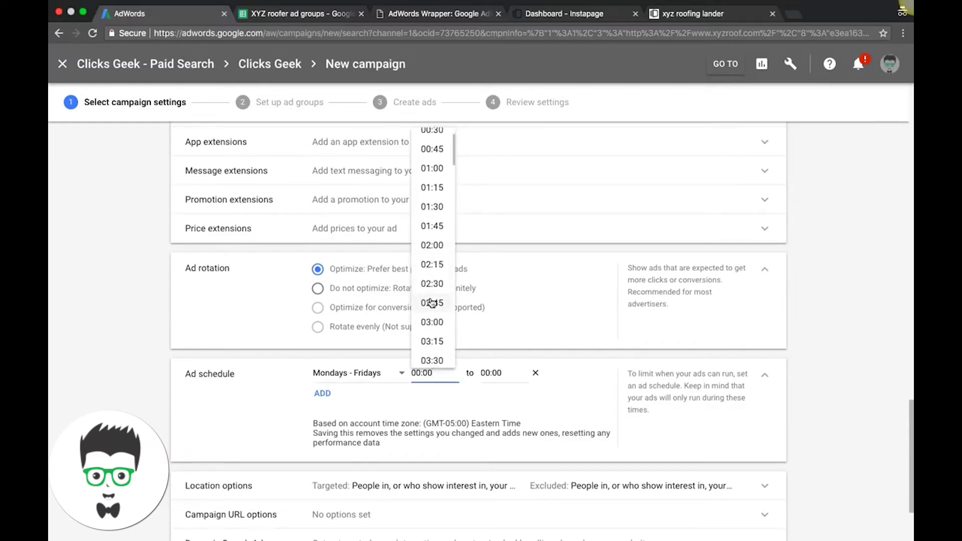
pyautogui.scroll(-2, 432, 303)
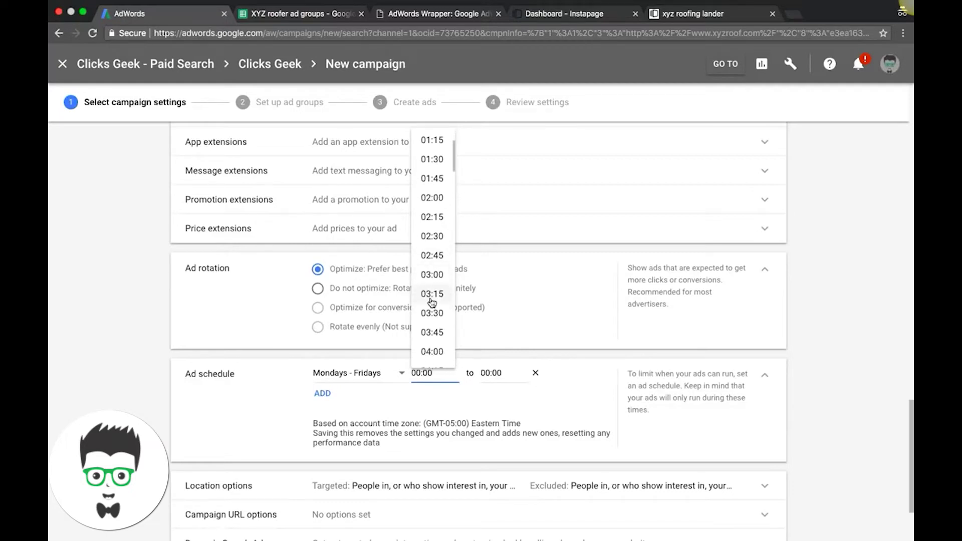
pyautogui.scroll(-3, 432, 302)
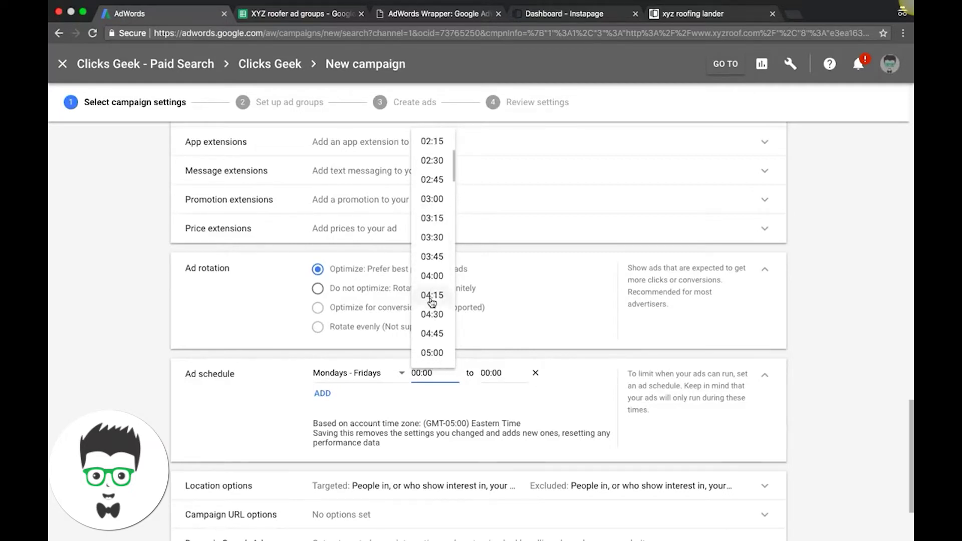
pyautogui.scroll(-5, 433, 302)
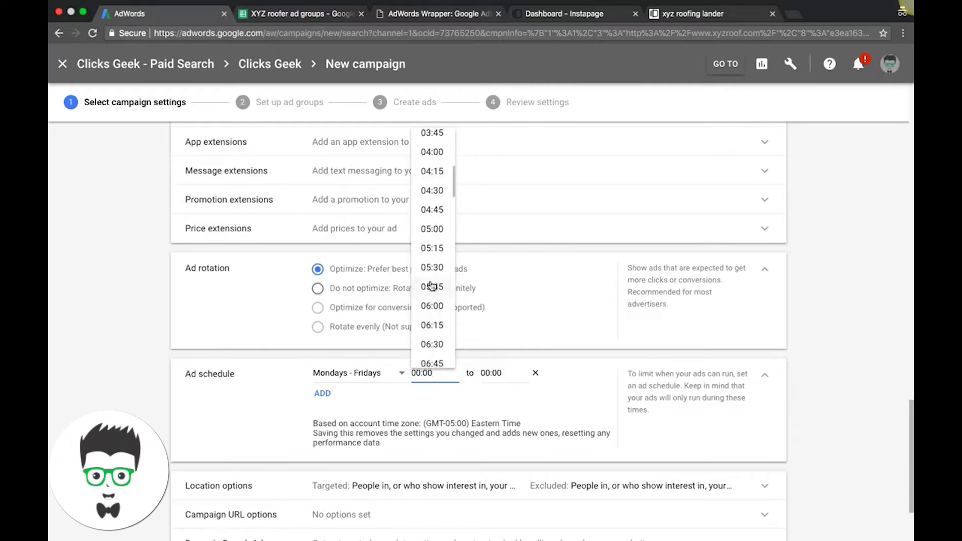
pyautogui.click(432, 308)
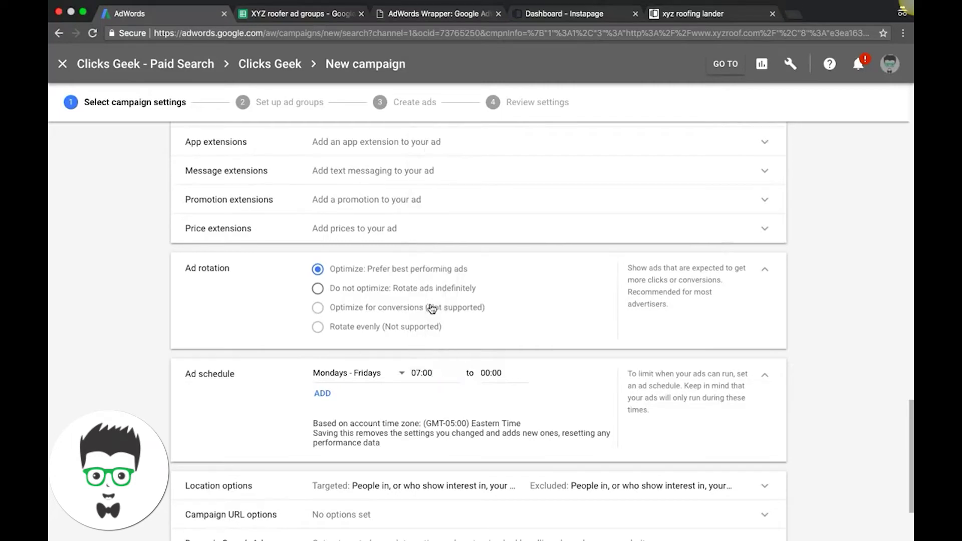
# - Set the end time of the Mondays - Fridays ad schedule to 18:00
pyautogui.click(495, 372)
pyautogui.scroll(-20, 498, 327)
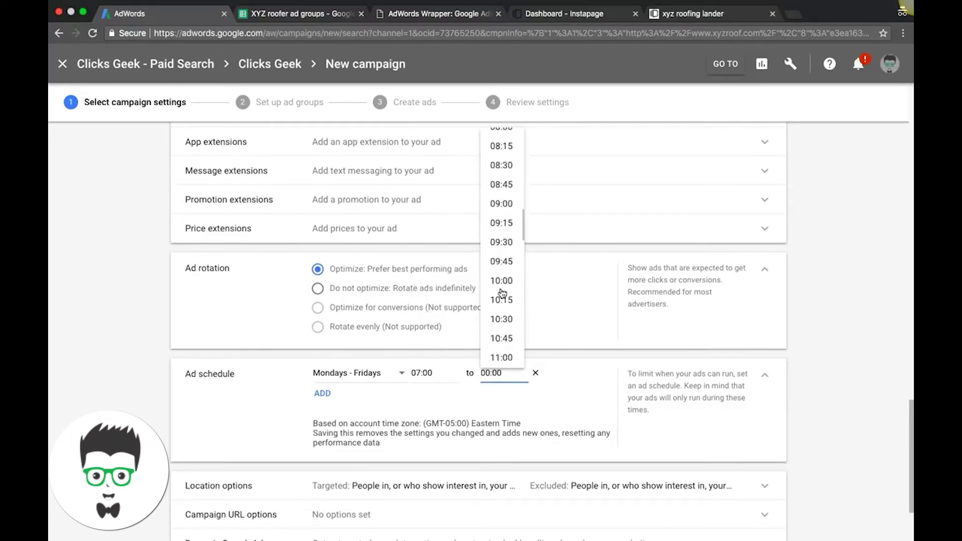
pyautogui.scroll(-4, 502, 293)
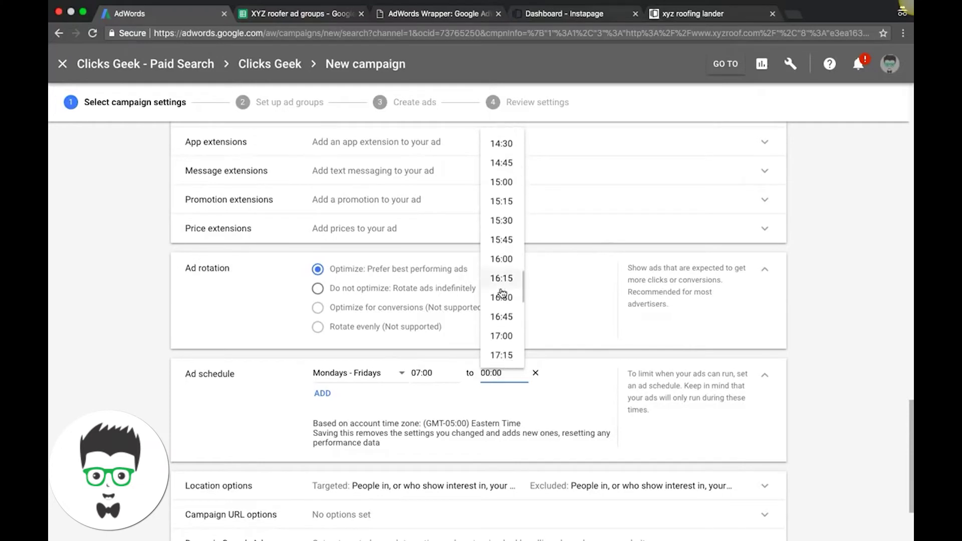
pyautogui.scroll(-2, 502, 293)
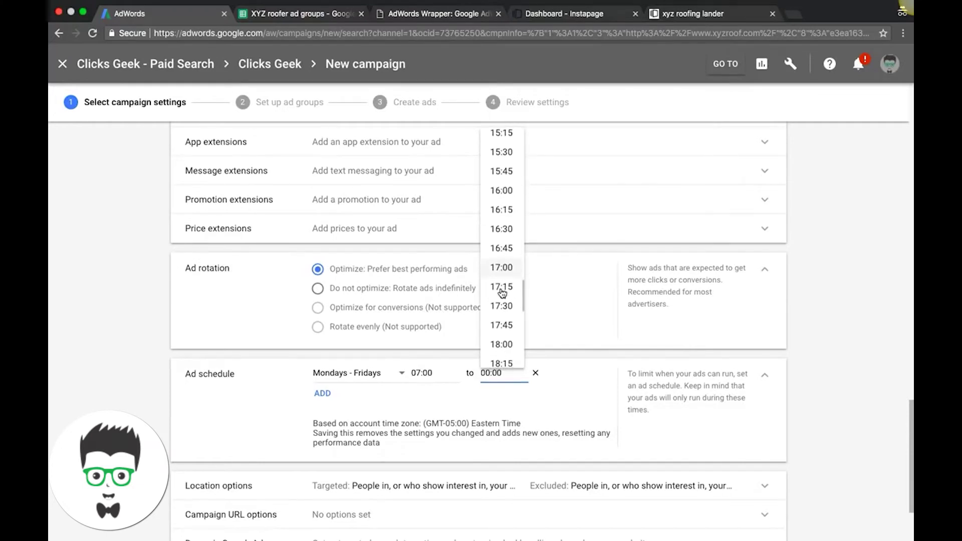
pyautogui.click(500, 346)
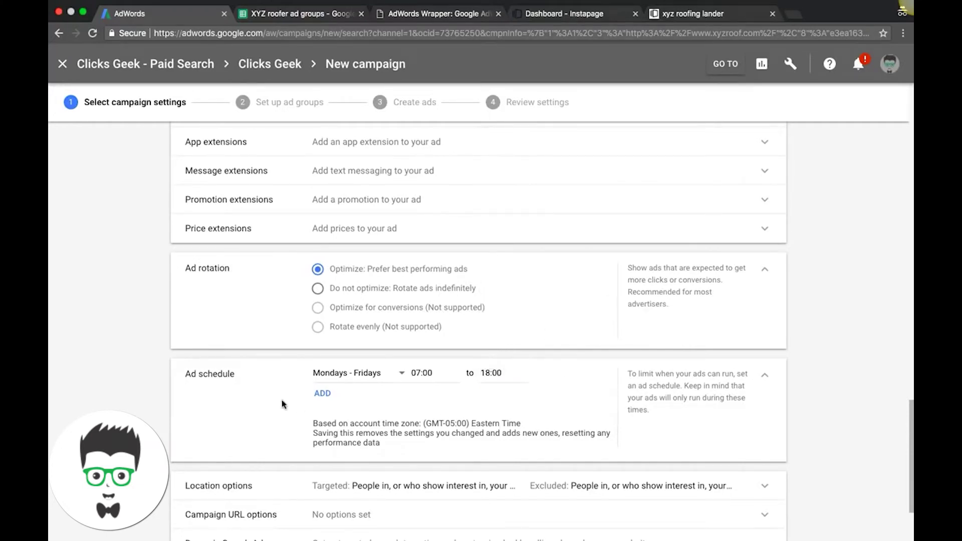
# - Set the location target option to People in your targeted locations, and save the campaign settings to continue to ad groups
pyautogui.scroll(-4, 312, 409)
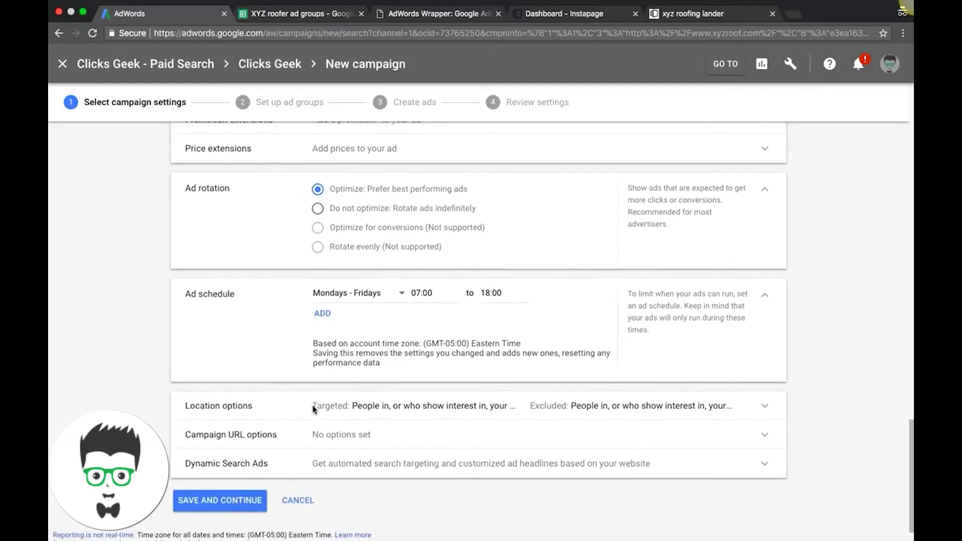
pyautogui.scroll(-1, 122, 361)
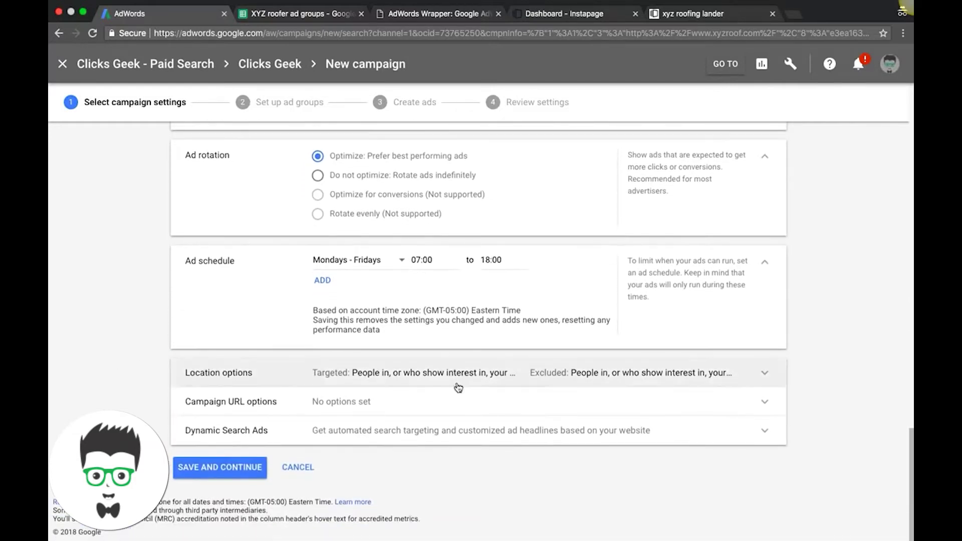
pyautogui.click(765, 373)
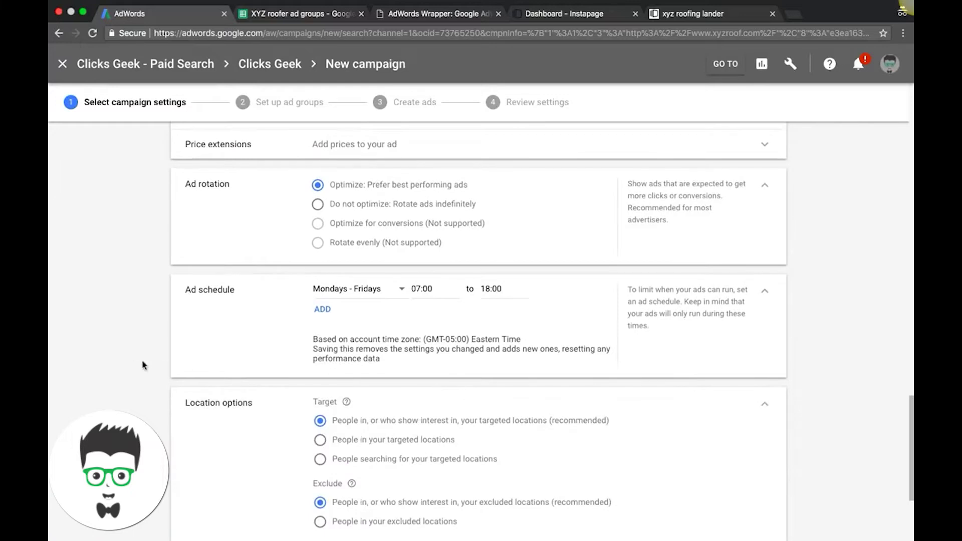
pyautogui.scroll(-2, 136, 365)
pyautogui.scroll(-2, 135, 365)
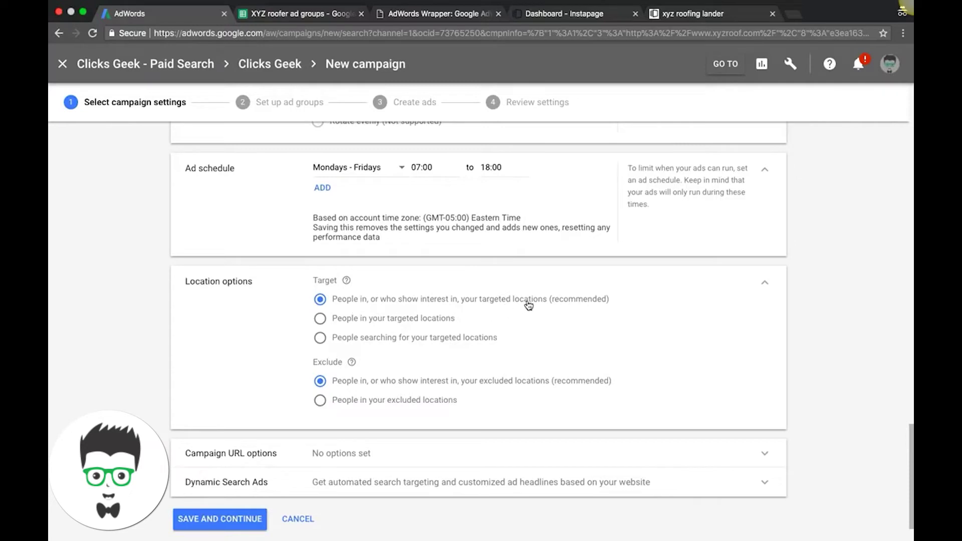
pyautogui.click(321, 325)
pyautogui.scroll(-2, 102, 351)
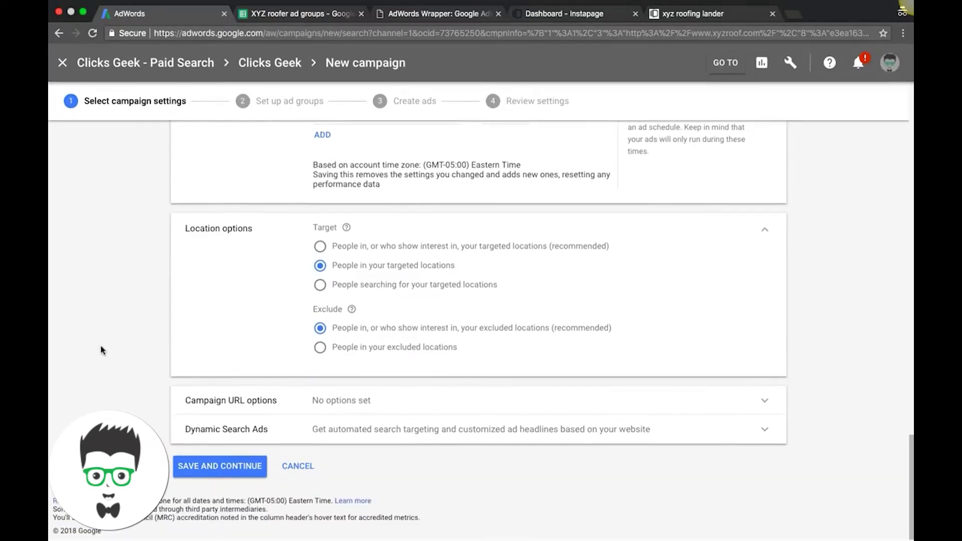
pyautogui.click(206, 468)
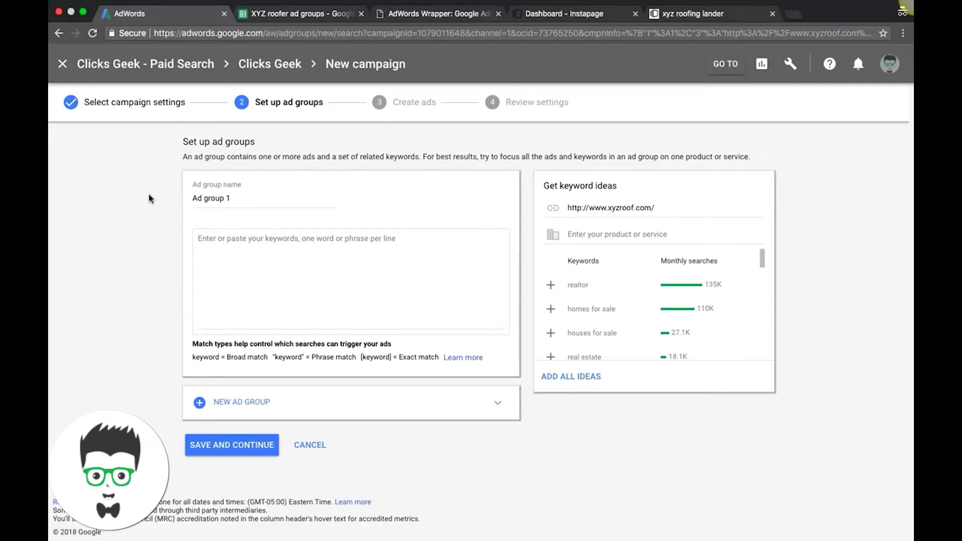
# - Copy "philadelphia roofers" from the XYZ roofer ad groups spreadsheet and set it as the name of the first ad group
pyautogui.click(225, 198)
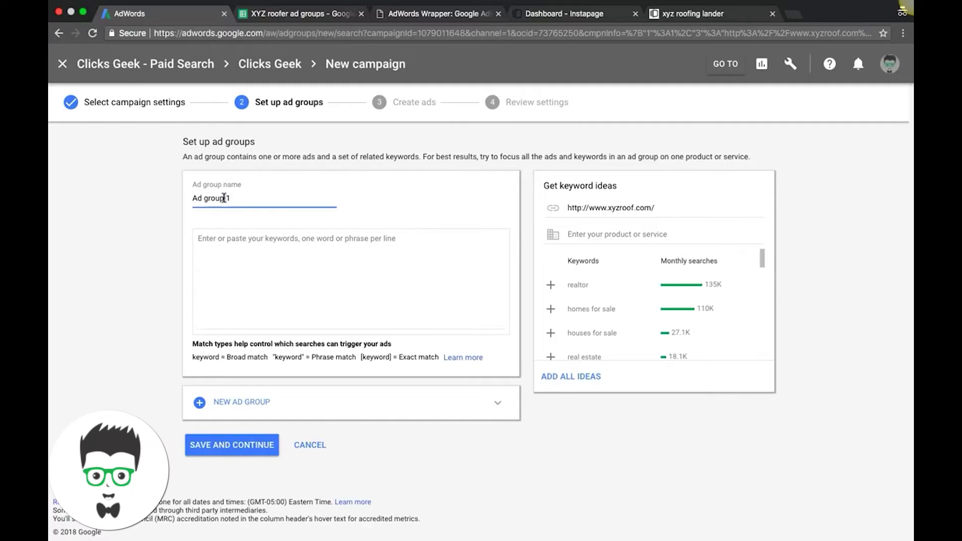
pyautogui.click(288, 17)
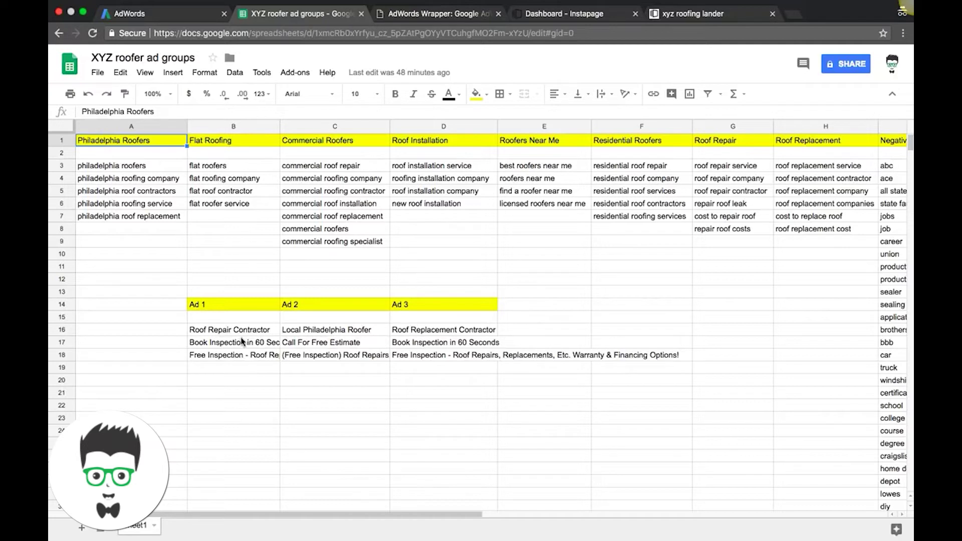
pyautogui.click(117, 167)
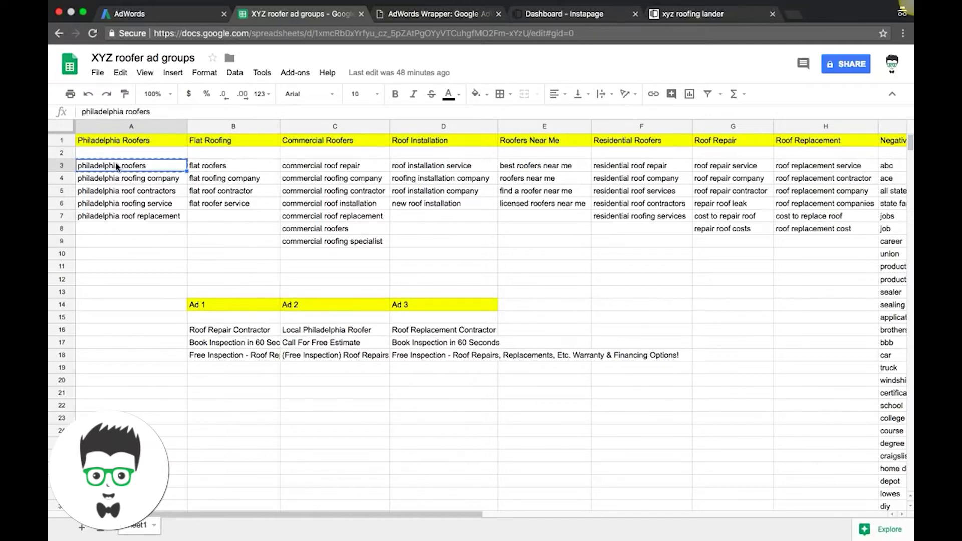
pyautogui.click(165, 14)
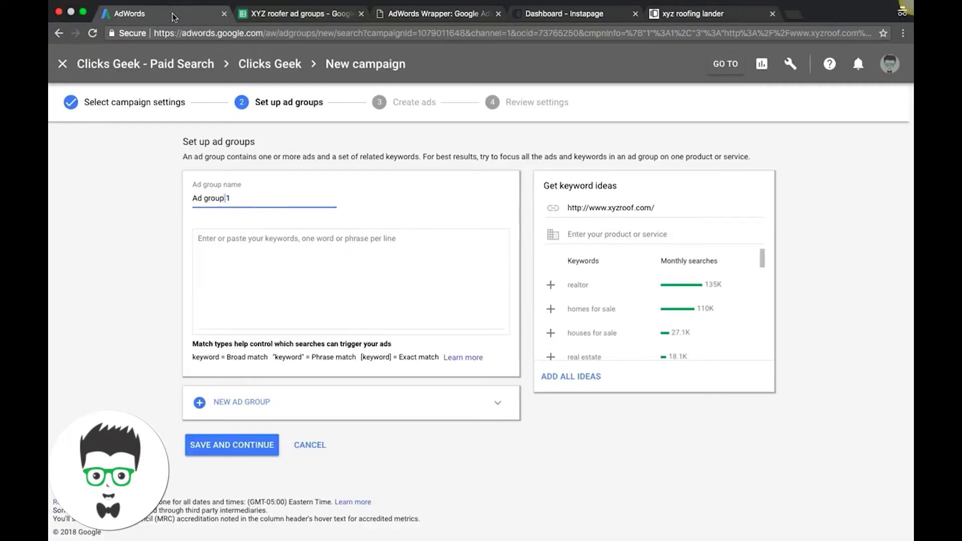
pyautogui.tripleClick(225, 198)
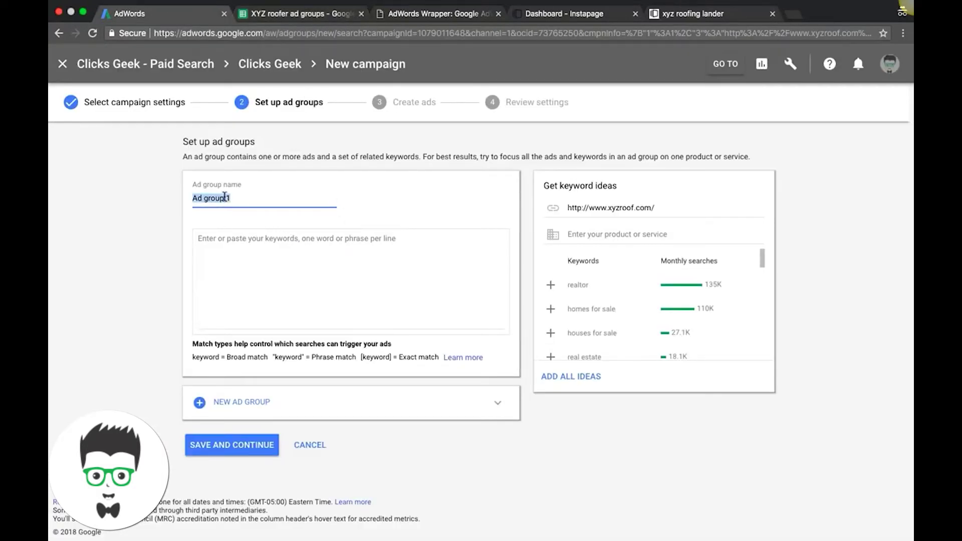
pyautogui.write('philadelphia roofers')
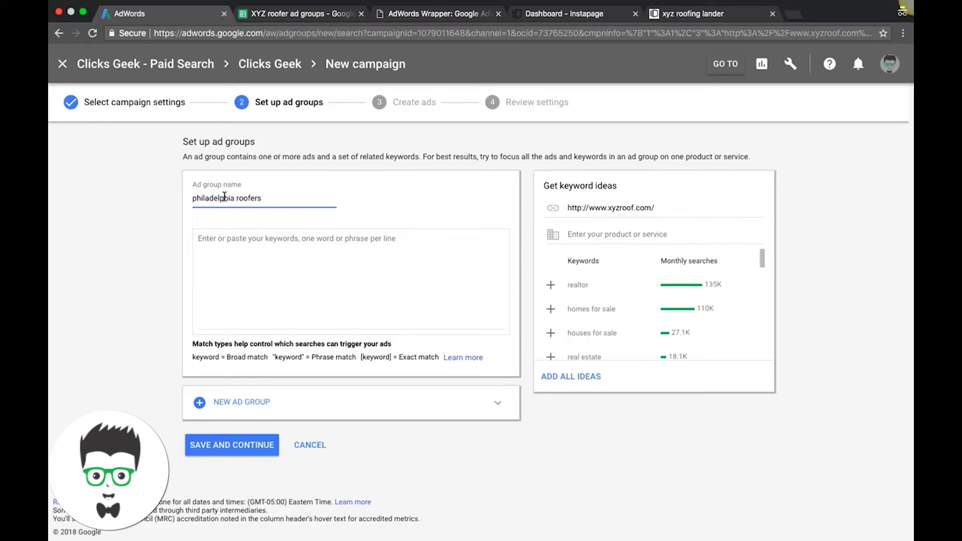
# - Copy the five keywords listed under Philadelphia Roofers in the XYZ roofer ad groups spreadsheet
pyautogui.click(254, 248)
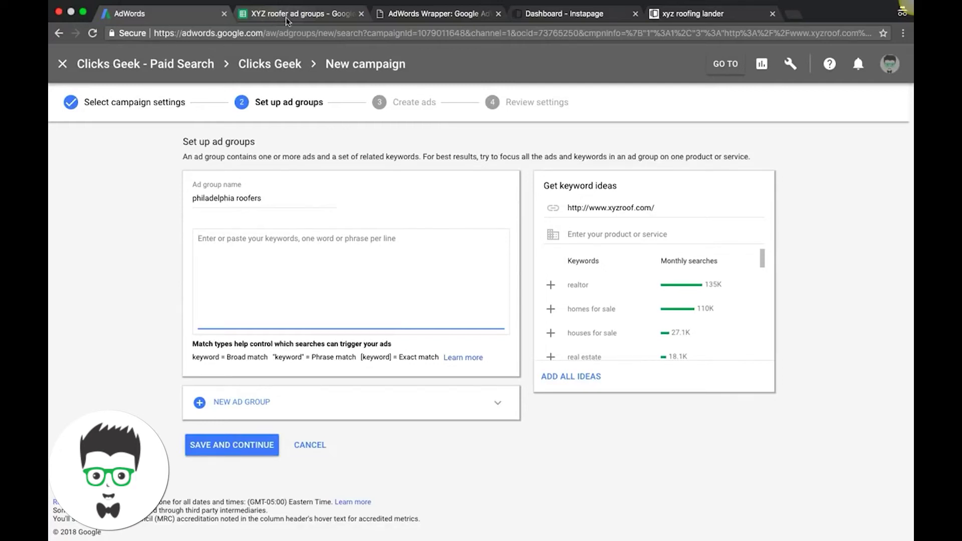
pyautogui.click(289, 21)
pyautogui.click(120, 257)
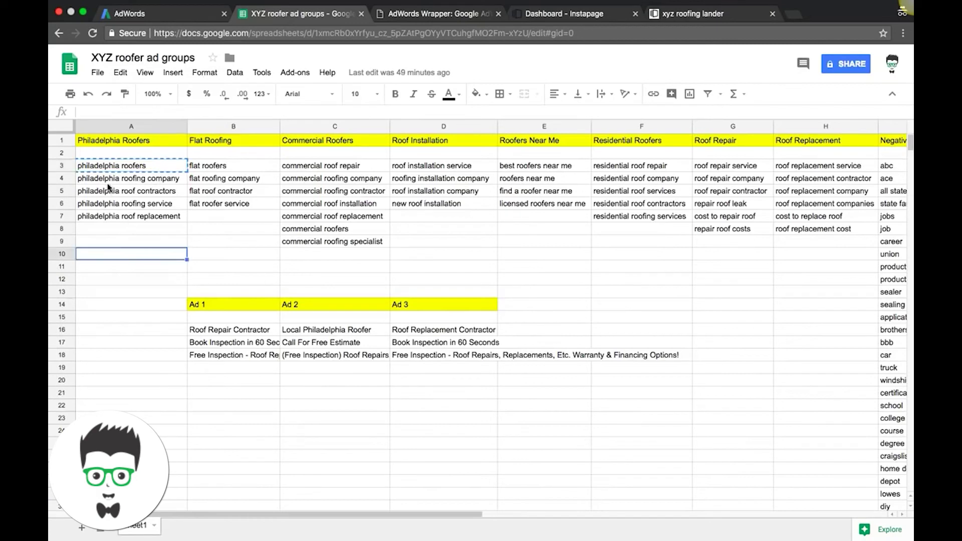
pyautogui.moveTo(108, 167); pyautogui.dragTo(115, 220)
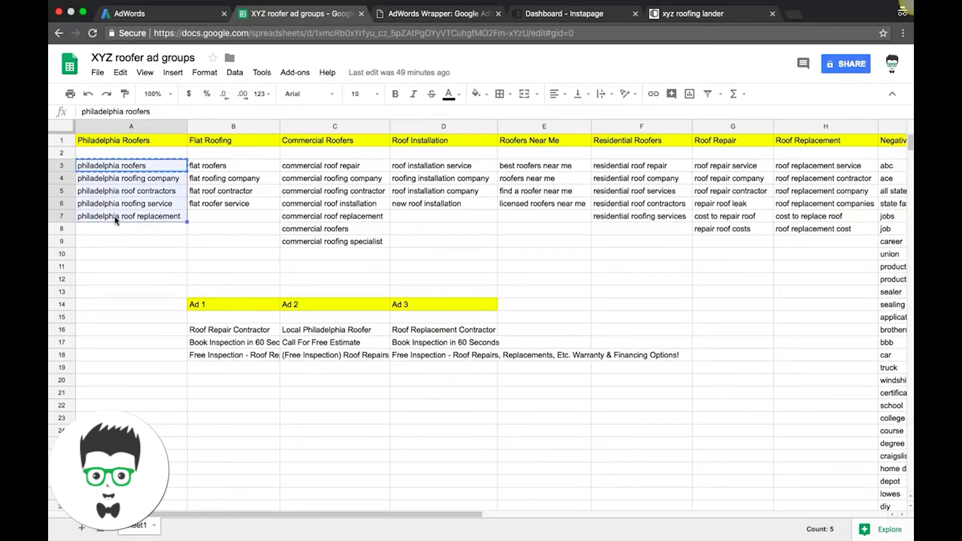
pyautogui.press('super+c')
# - Switch to the AdWords Wrapper site, paste the Philadelphia keywords into its keyword tool and wrap them
pyautogui.click(417, 17)
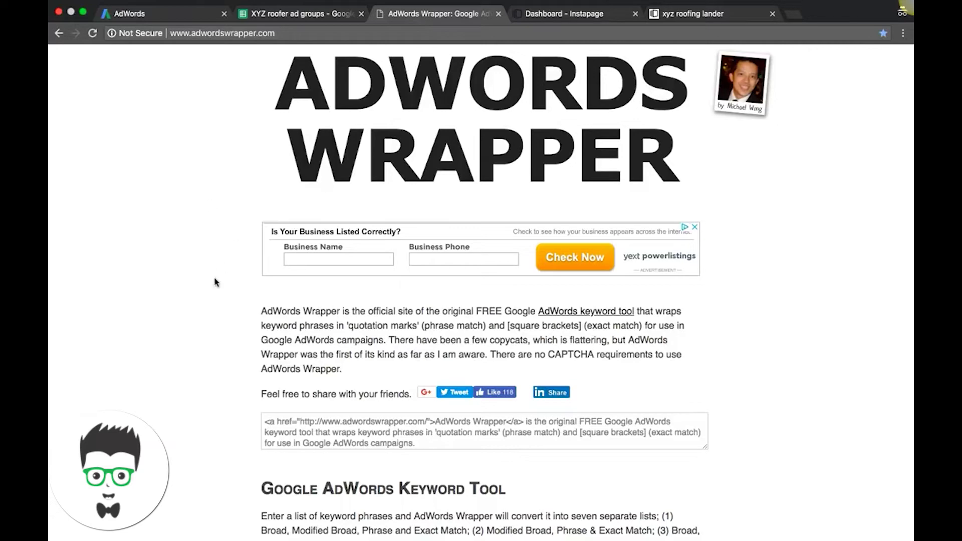
pyautogui.scroll(-10, 771, 226)
pyautogui.rightClick(772, 224)
pyautogui.click(774, 151)
pyautogui.scroll(-16, 737, 318)
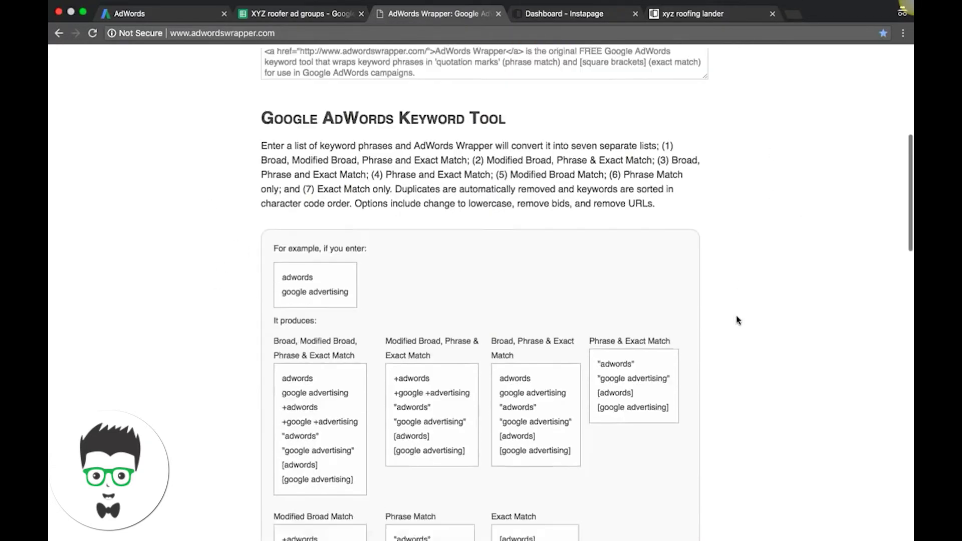
pyautogui.click(426, 223)
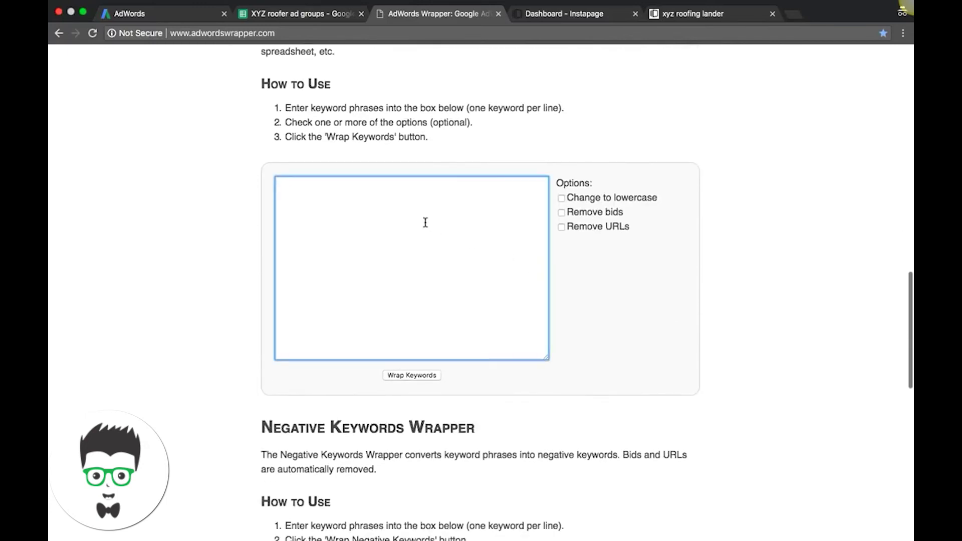
pyautogui.press('super+v')
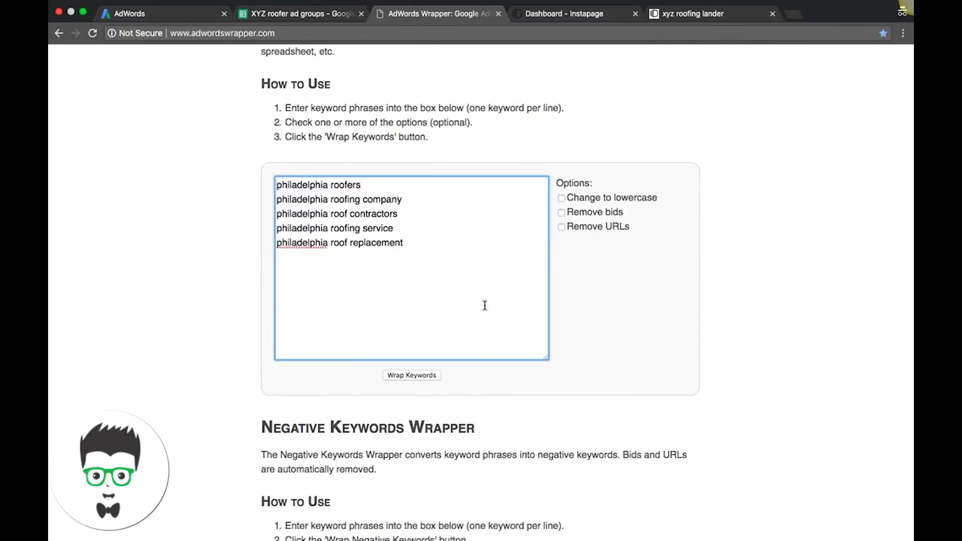
pyautogui.click(410, 376)
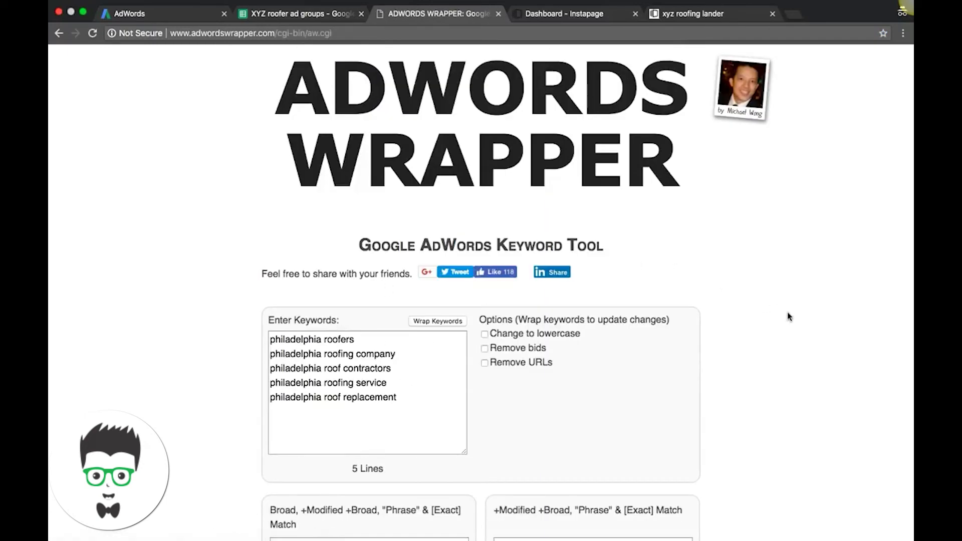
# - Copy the wrapped "Phrase" & [Exact] Match list and paste it into the keywords of the philadelphia roofers ad group in AdWords
pyautogui.scroll(-3, 788, 316)
pyautogui.scroll(-2, 788, 316)
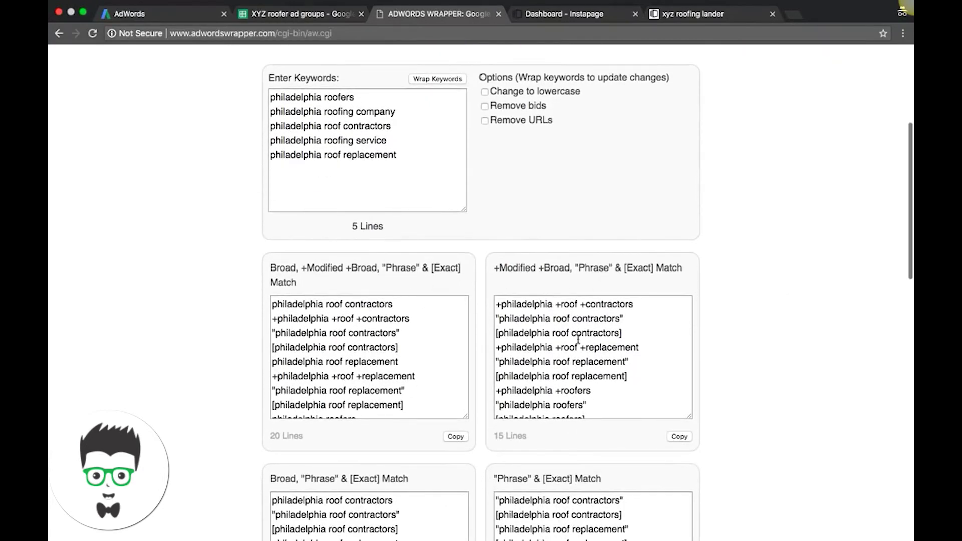
pyautogui.scroll(-3, 763, 286)
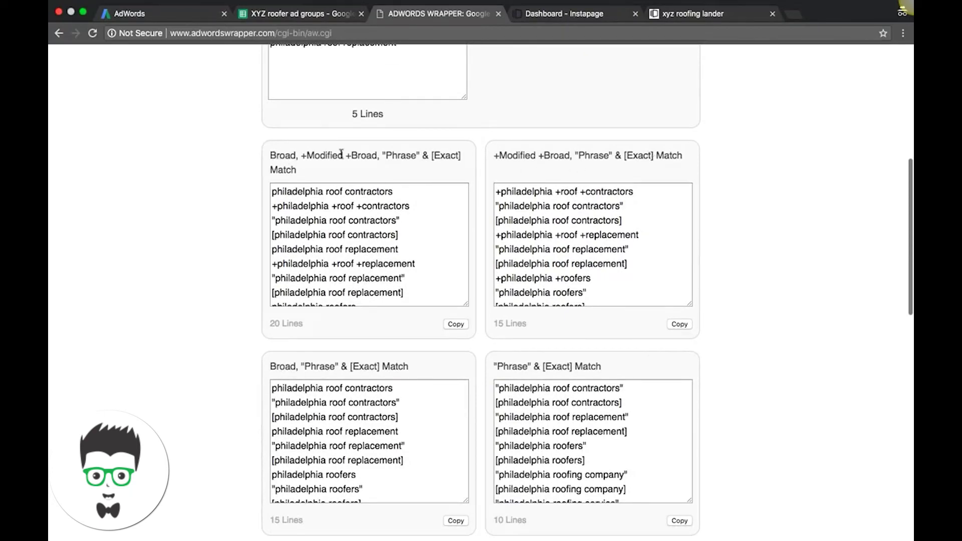
pyautogui.scroll(-2, 234, 382)
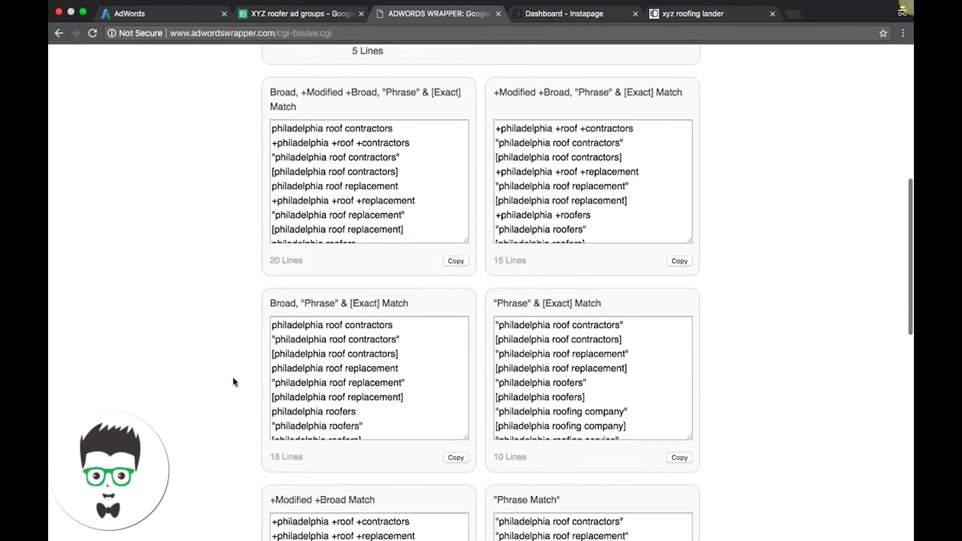
pyautogui.scroll(-7, 234, 383)
pyautogui.scroll(4, 235, 383)
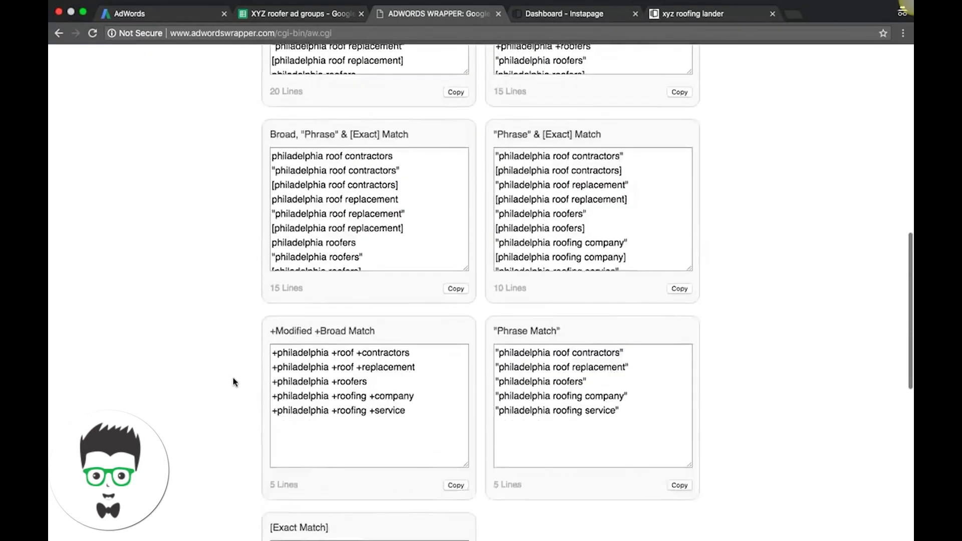
pyautogui.scroll(2, 235, 382)
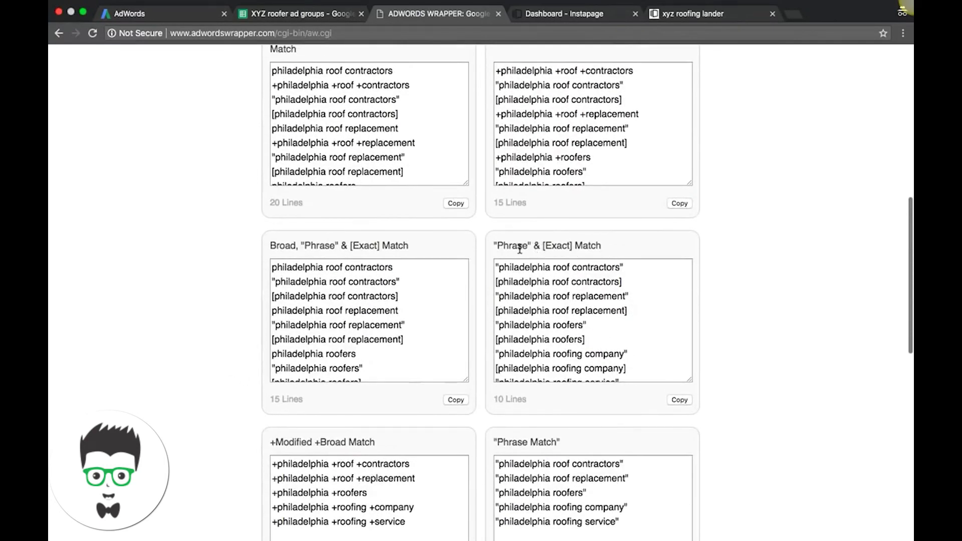
pyautogui.click(680, 402)
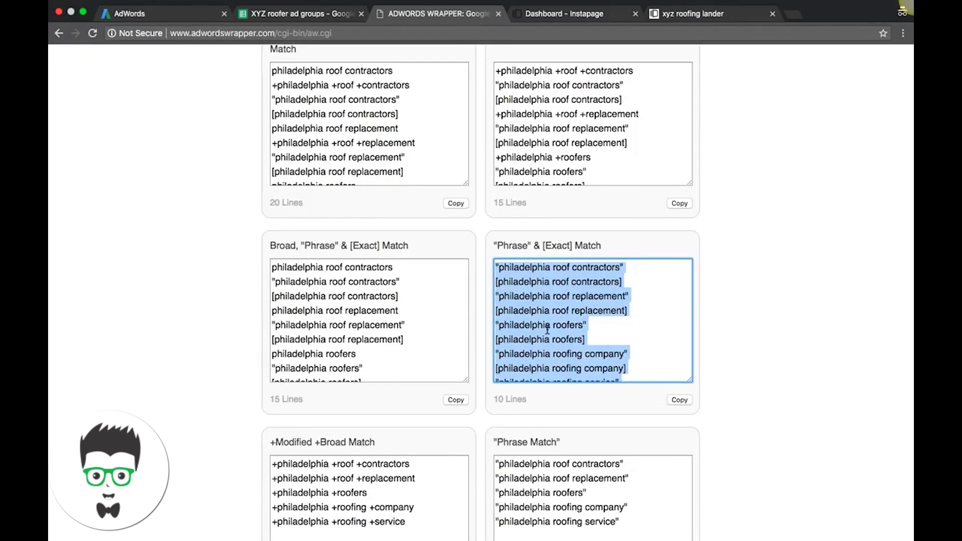
pyautogui.click(146, 14)
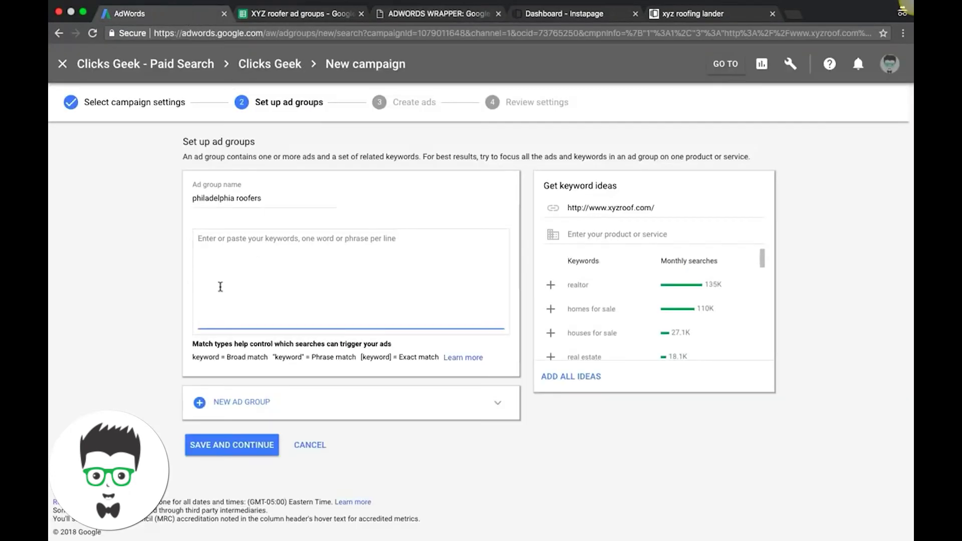
pyautogui.press('super+v')
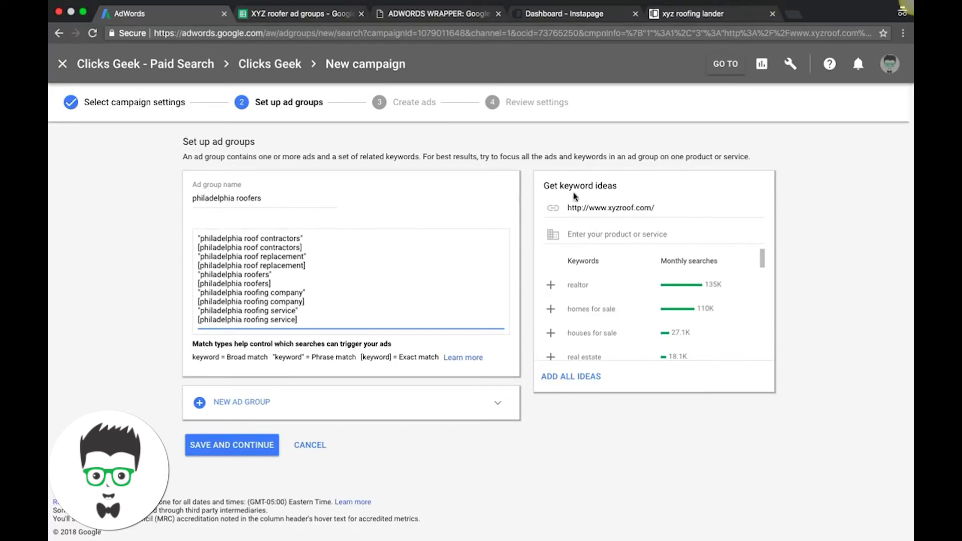
# - Review the keyword ideas suggested for the website and their monthly searches
pyautogui.scroll(-2, 608, 311)
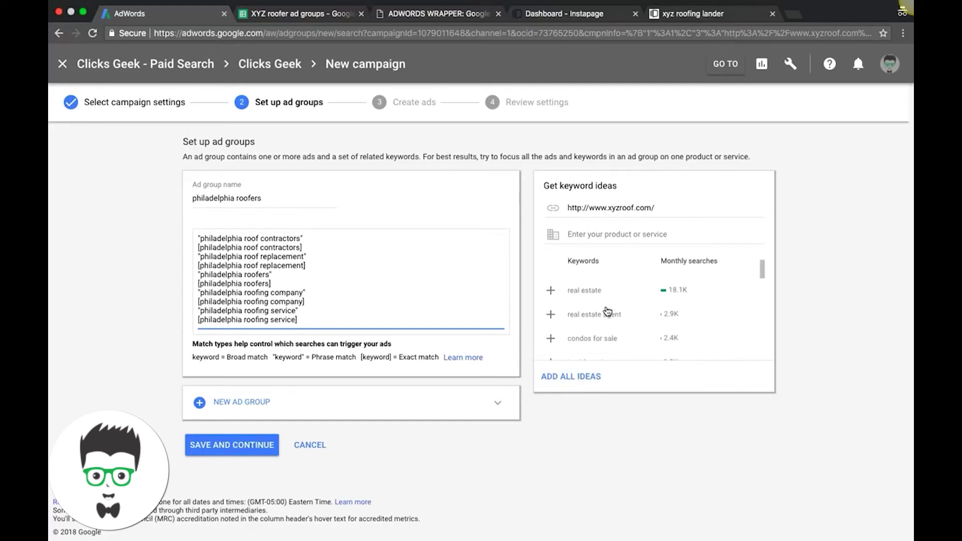
pyautogui.scroll(-2, 608, 311)
pyautogui.scroll(2, 608, 311)
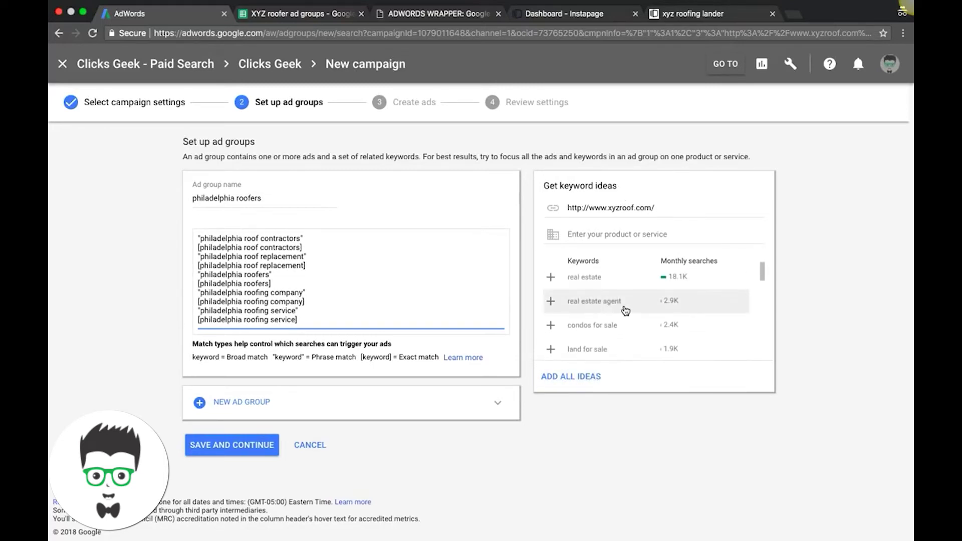
pyautogui.scroll(-2, 612, 311)
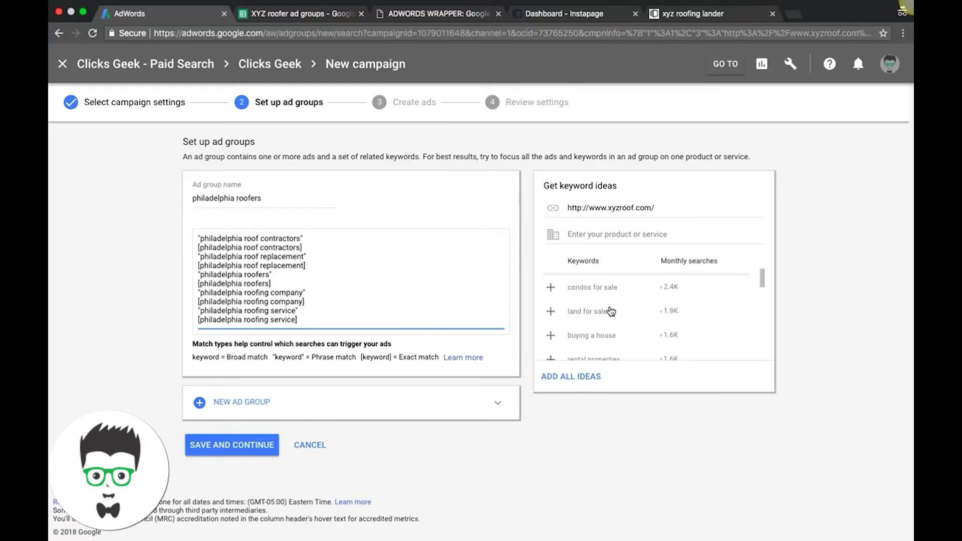
pyautogui.scroll(-2, 610, 310)
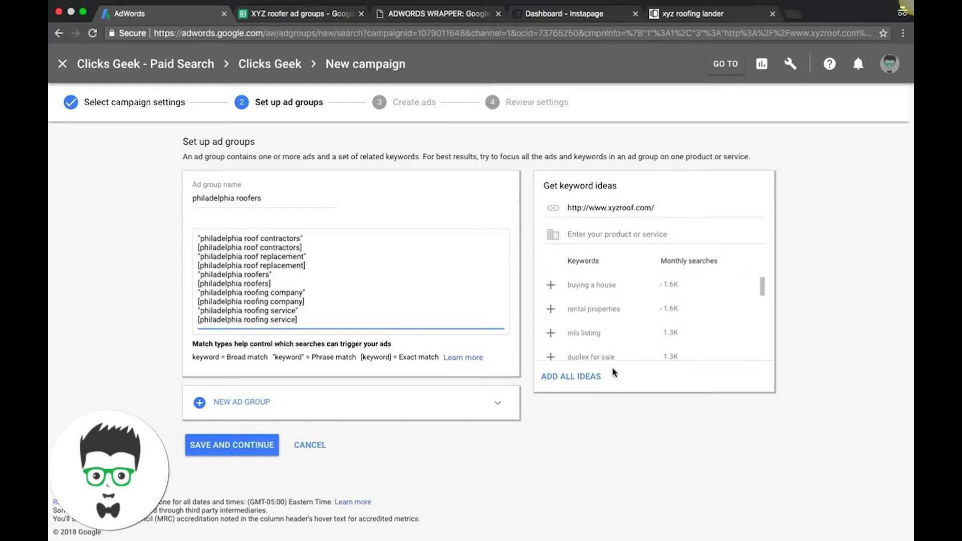
pyautogui.scroll(-3, 609, 337)
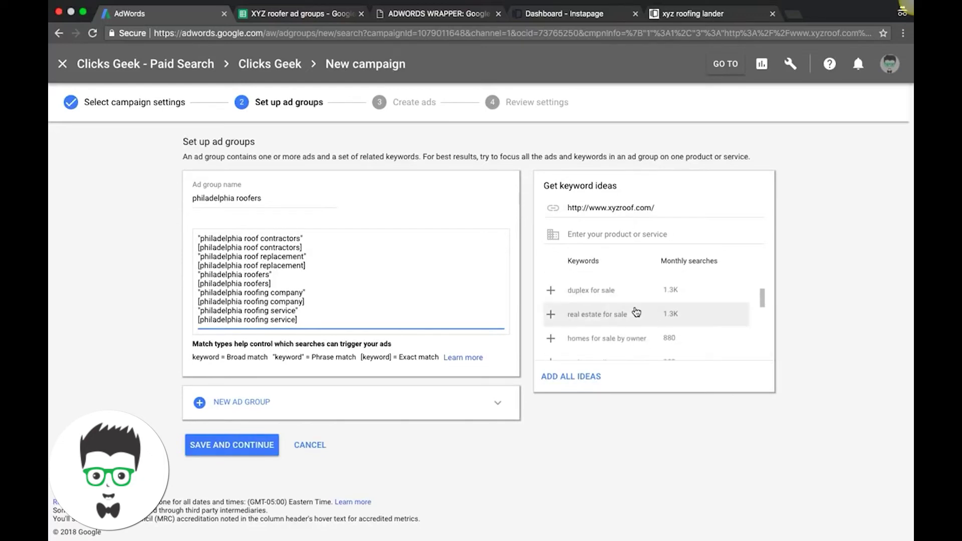
pyautogui.scroll(-4, 636, 312)
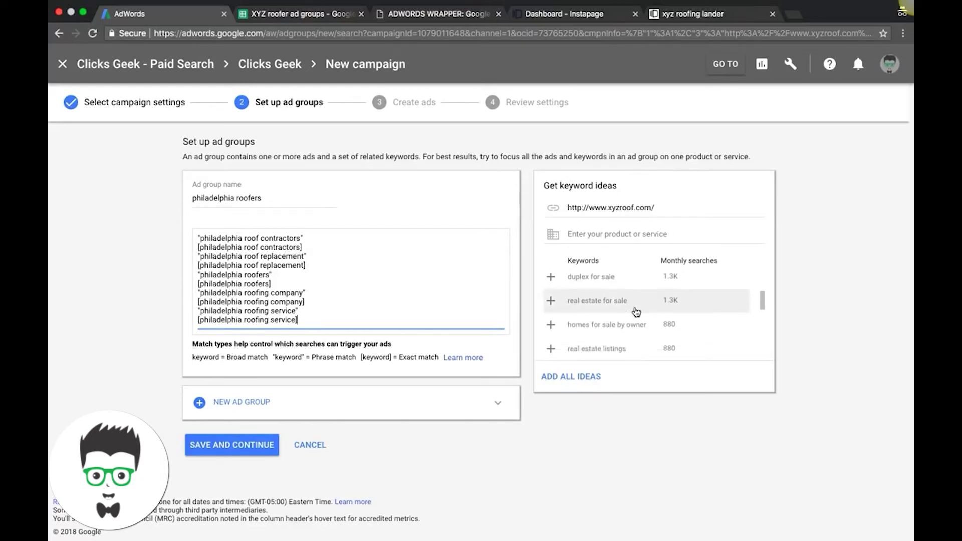
# - Get keyword ideas for the product or service "philadelphia roofers"
pyautogui.click(597, 236)
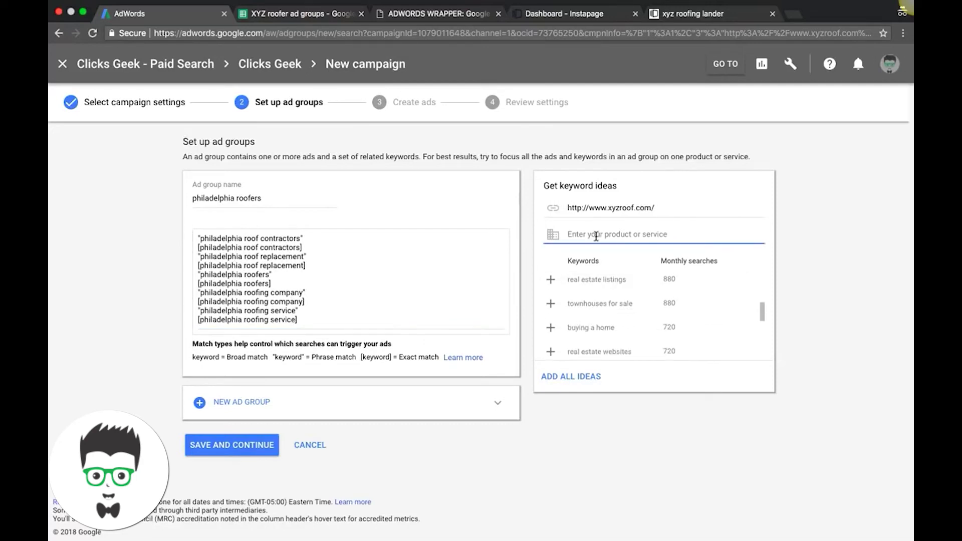
pyautogui.write('roofers')
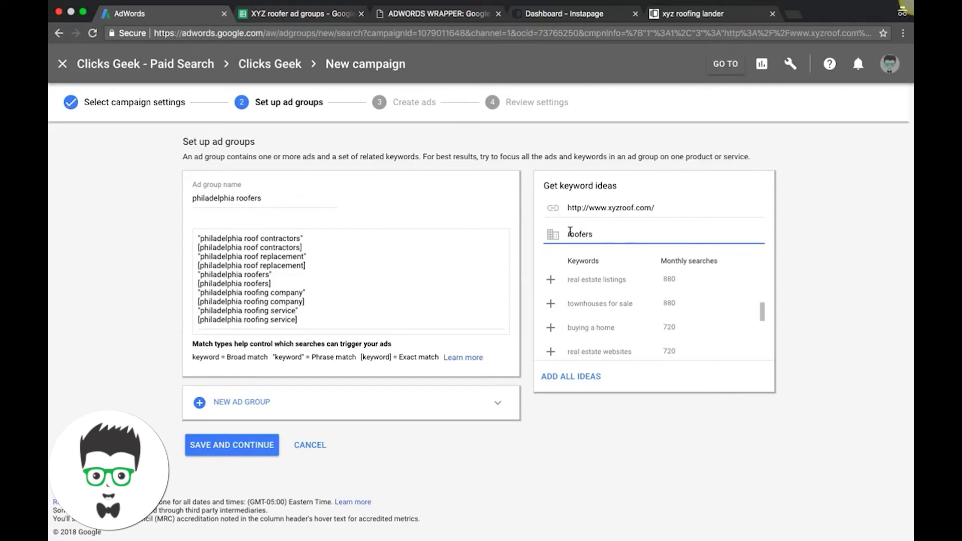
pyautogui.click(568, 235)
pyautogui.write('philadelphia')
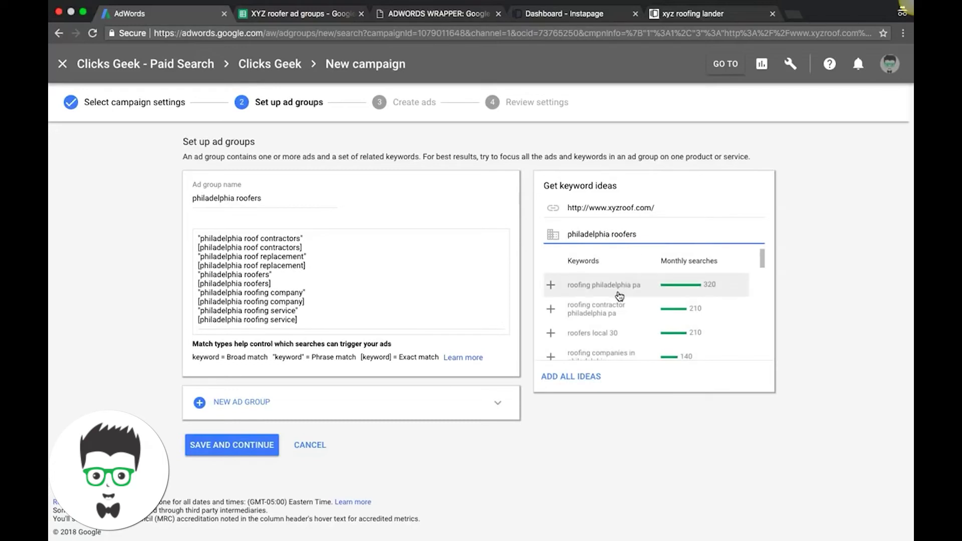
# - Add the suggested keywords roofing companies in philadelphia, roof repair philadelphia, roofing contractors philadelphia, best roofers in philadelphia and affordable roofing philadelphia pa to the ad group
pyautogui.scroll(-2, 619, 292)
pyautogui.scroll(-1, 620, 296)
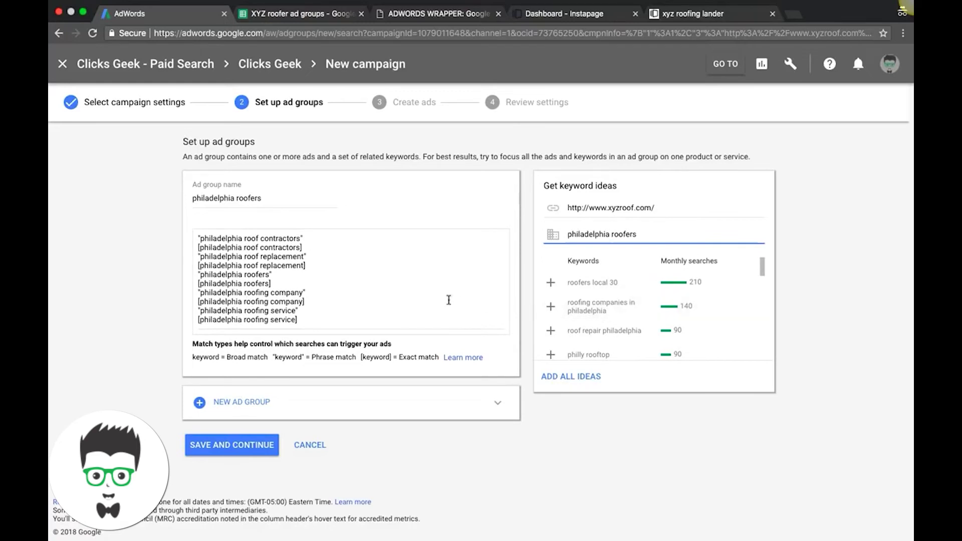
pyautogui.click(550, 307)
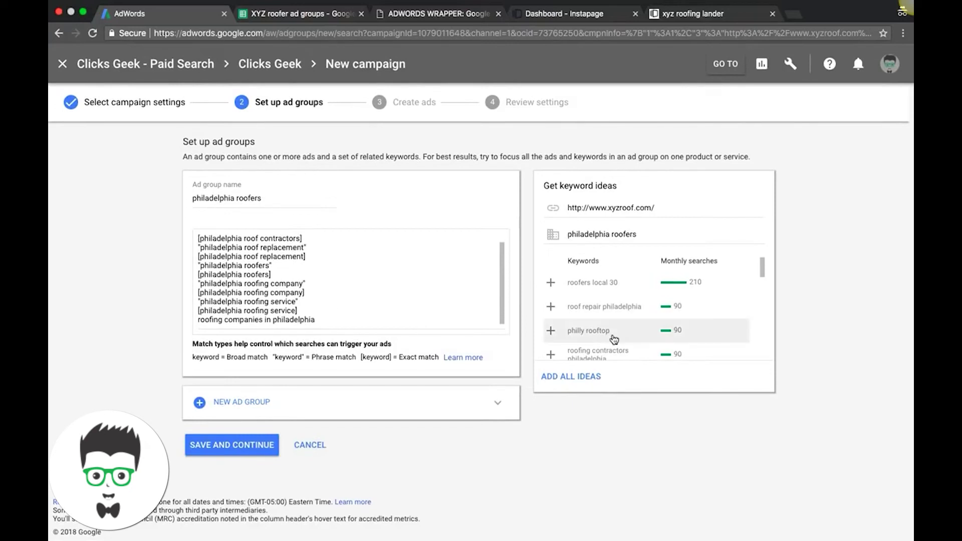
pyautogui.click(551, 307)
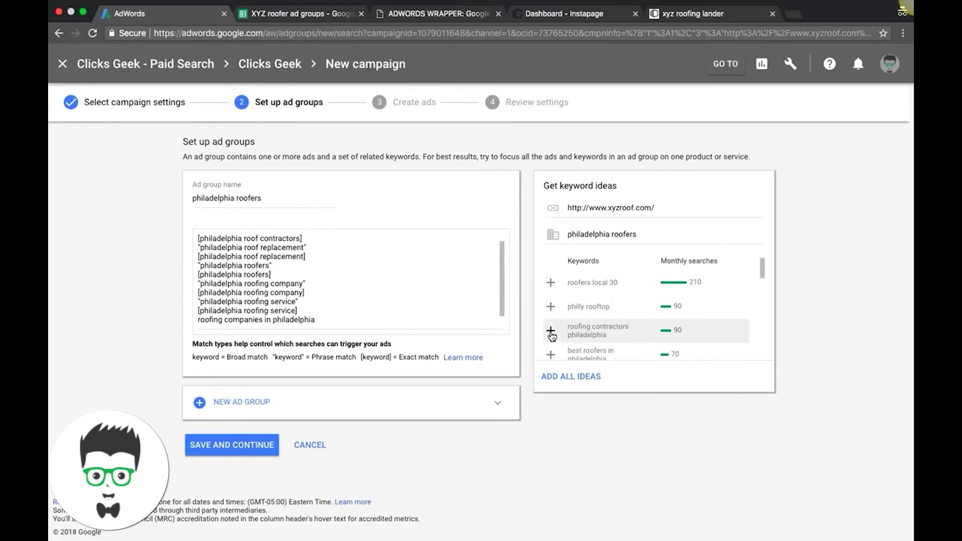
pyautogui.click(551, 332)
pyautogui.scroll(-1, 622, 322)
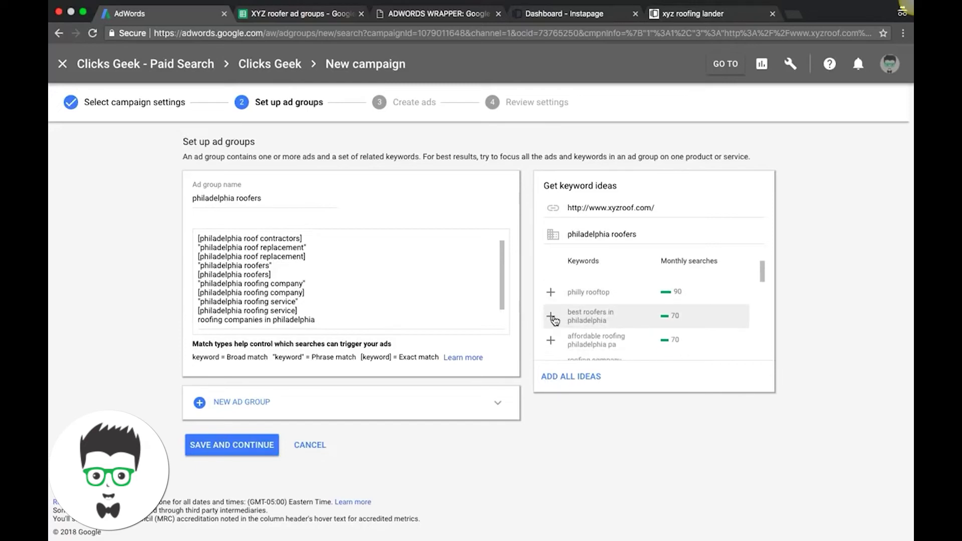
pyautogui.click(550, 318)
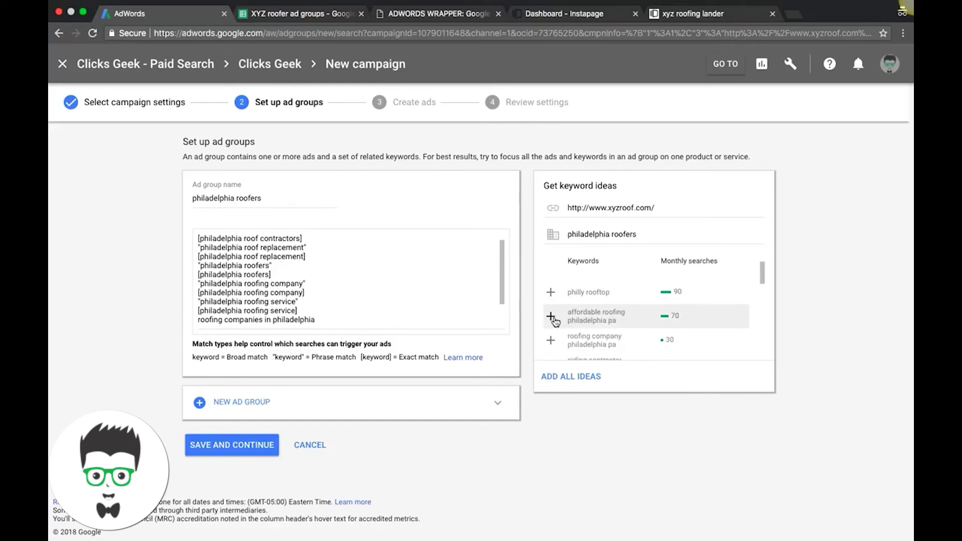
pyautogui.click(551, 316)
pyautogui.scroll(-3, 334, 303)
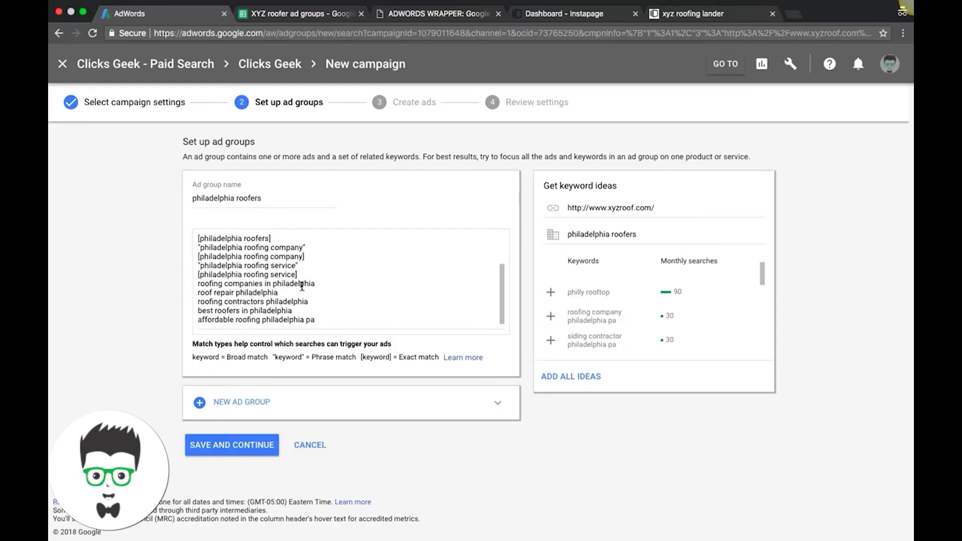
pyautogui.scroll(-3, 602, 331)
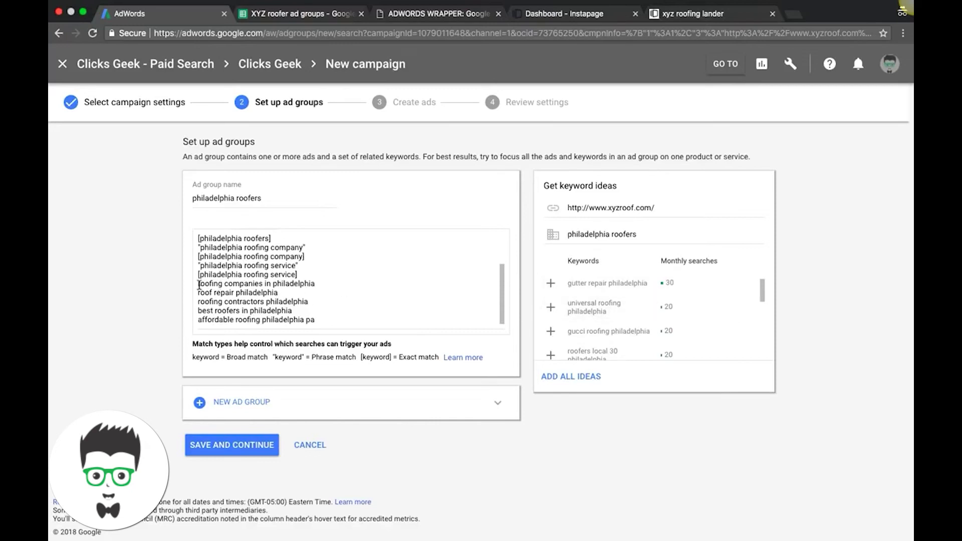
# - Cut the five unwrapped keywords from the ad group, paste them over the old list in AdWords Wrapper and wrap them
pyautogui.moveTo(199, 285); pyautogui.dragTo(342, 322)
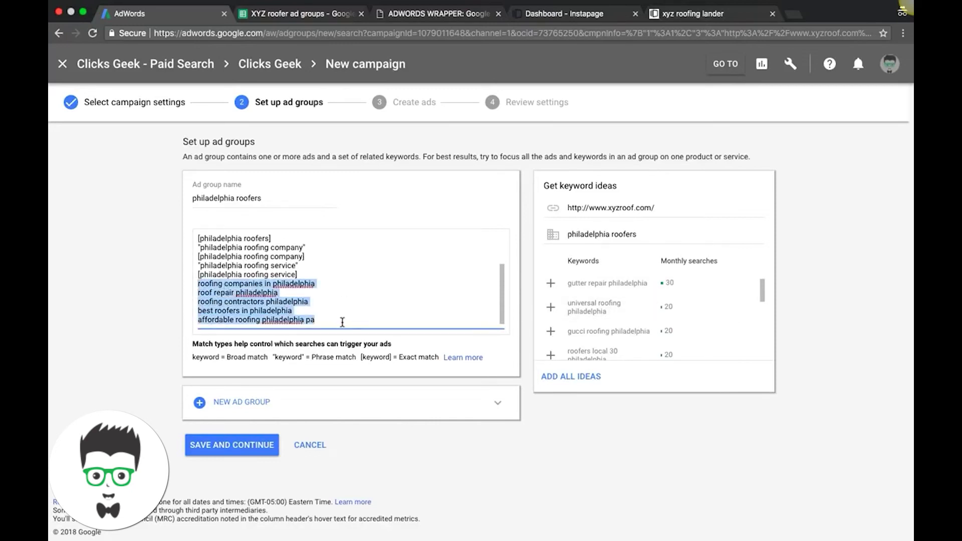
pyautogui.press('BackSpace')
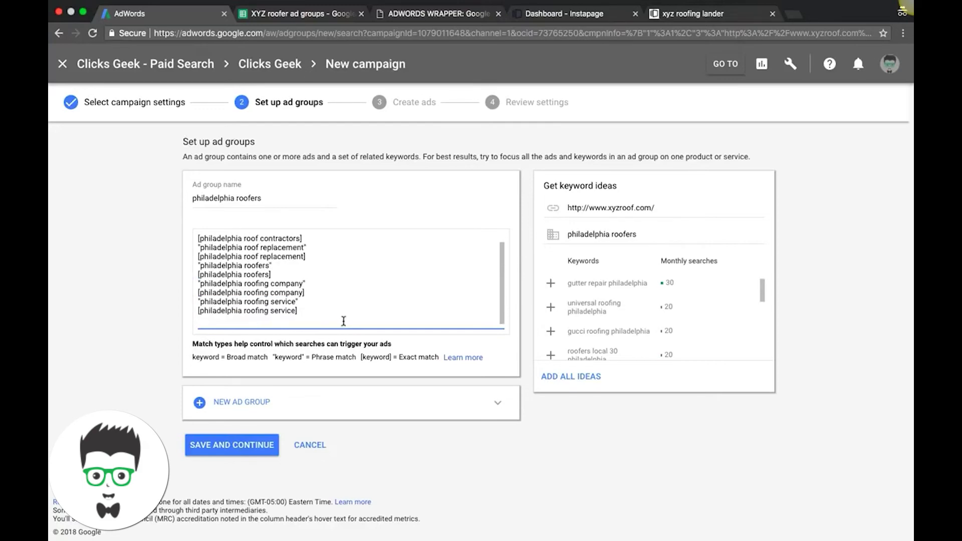
pyautogui.click(422, 15)
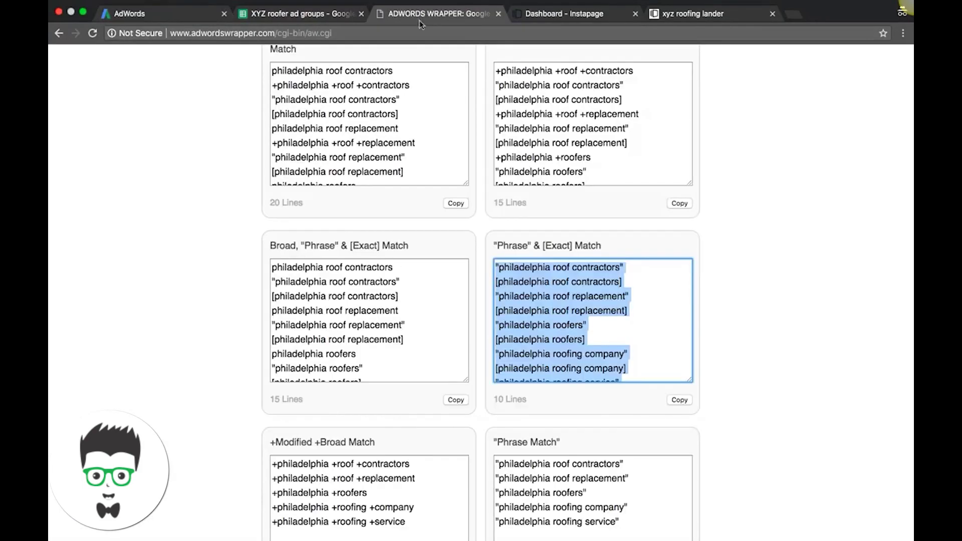
pyautogui.scroll(10, 197, 209)
pyautogui.click(411, 277)
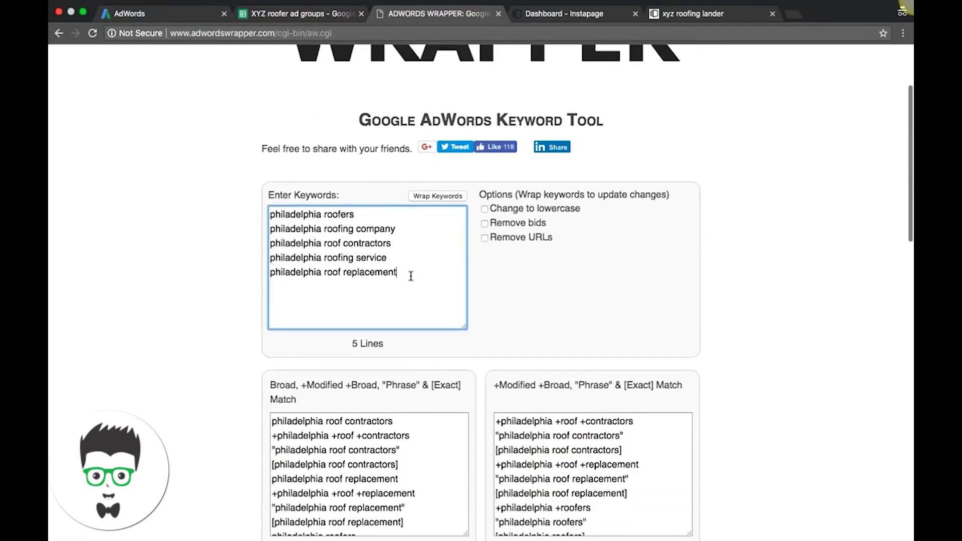
pyautogui.moveTo(411, 276); pyautogui.dragTo(236, 189)
pyautogui.press('super+v')
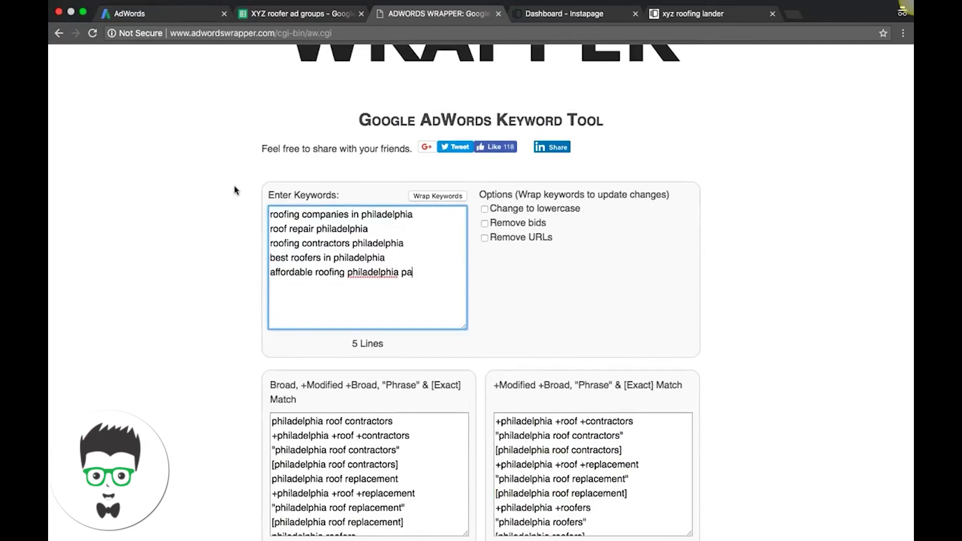
pyautogui.click(453, 200)
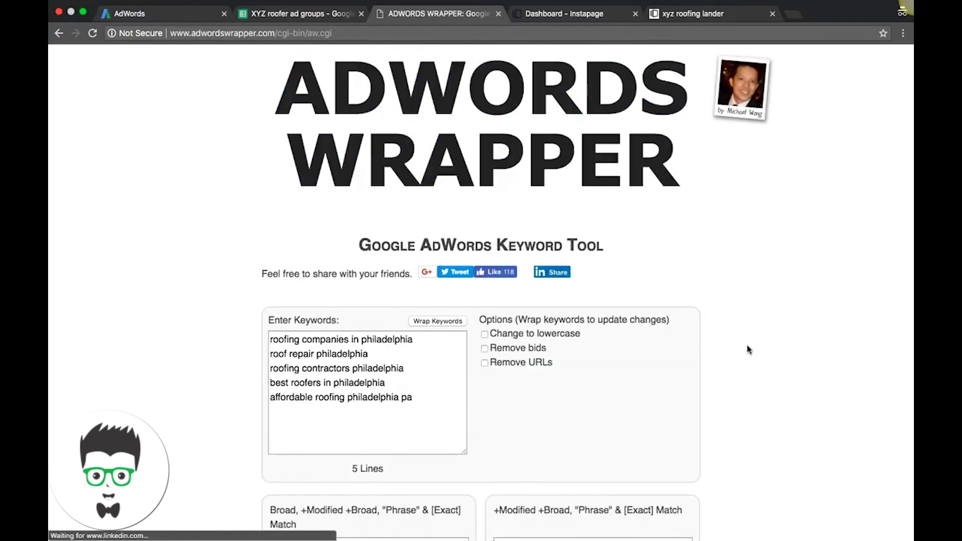
# - Copy the wrapped "Phrase" & [Exact] Match list and append it to the philadelphia roofers ad group's keywords in AdWords
pyautogui.scroll(-10, 749, 349)
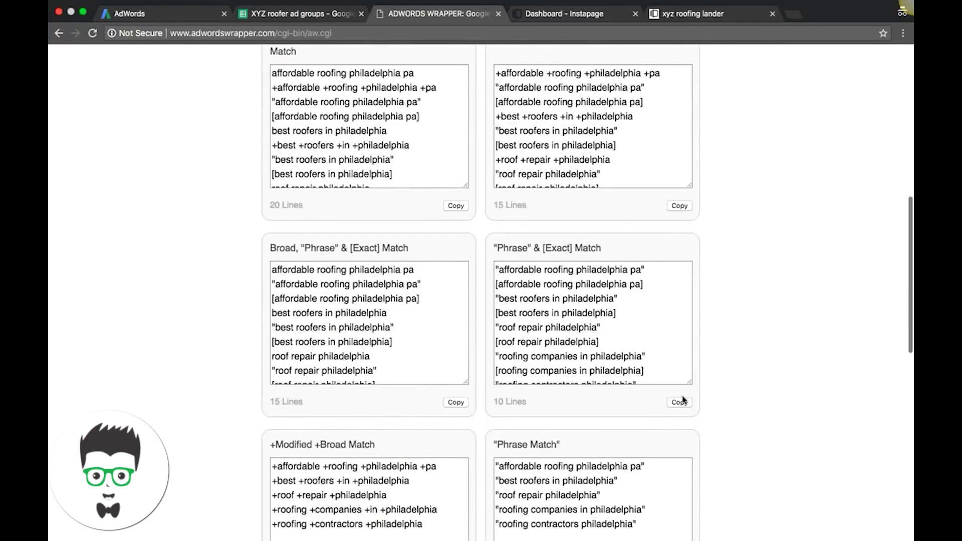
pyautogui.click(679, 403)
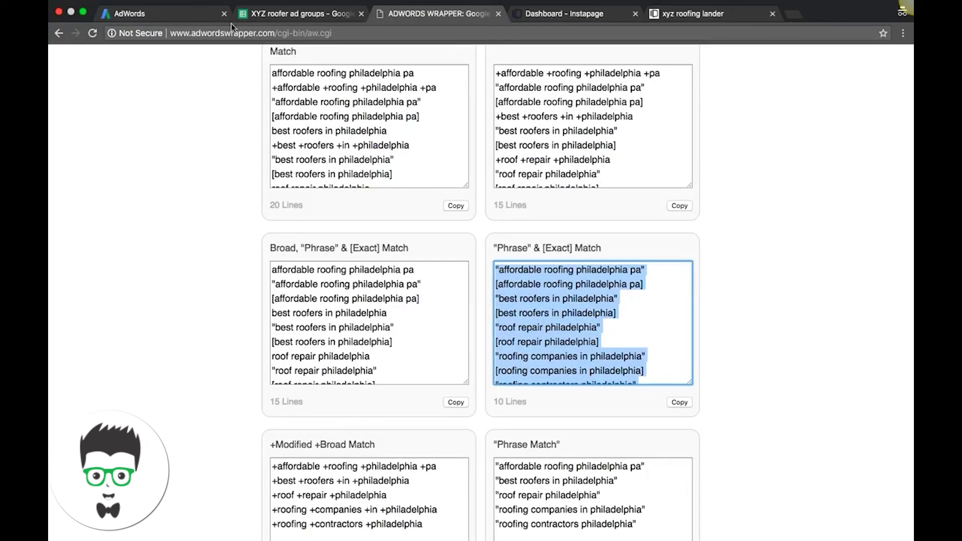
pyautogui.click(148, 15)
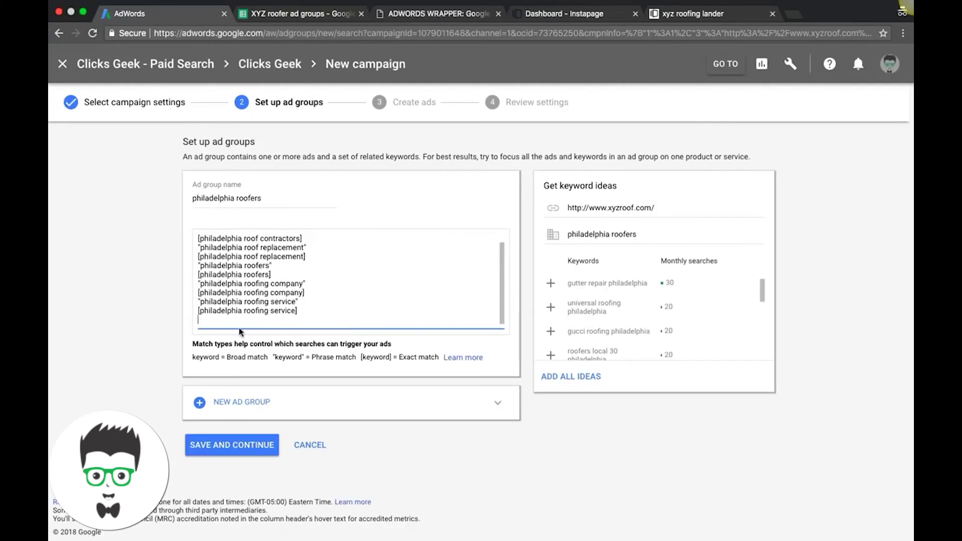
pyautogui.press('super+v')
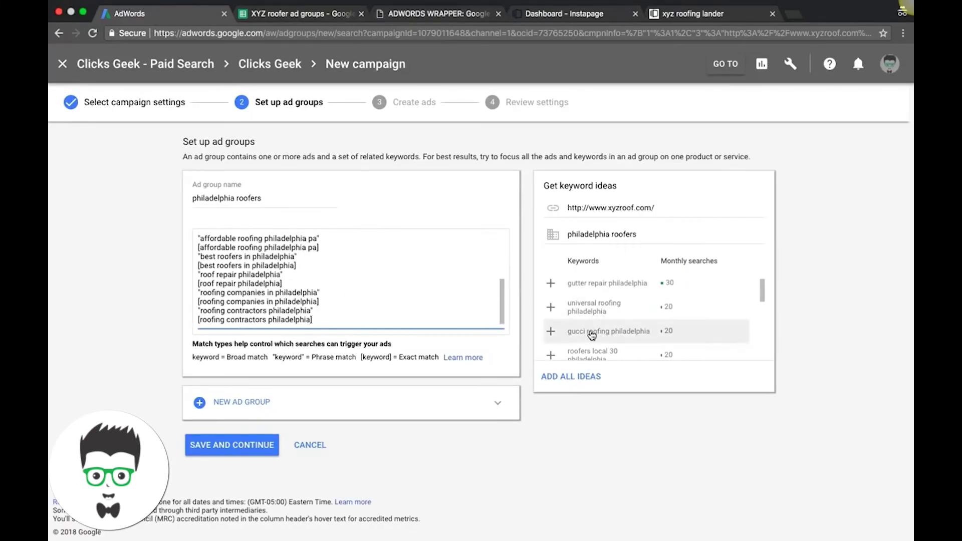
# - Save the ad group setup and start a new text ad for the philadelphia roofers ad group
pyautogui.click(250, 458)
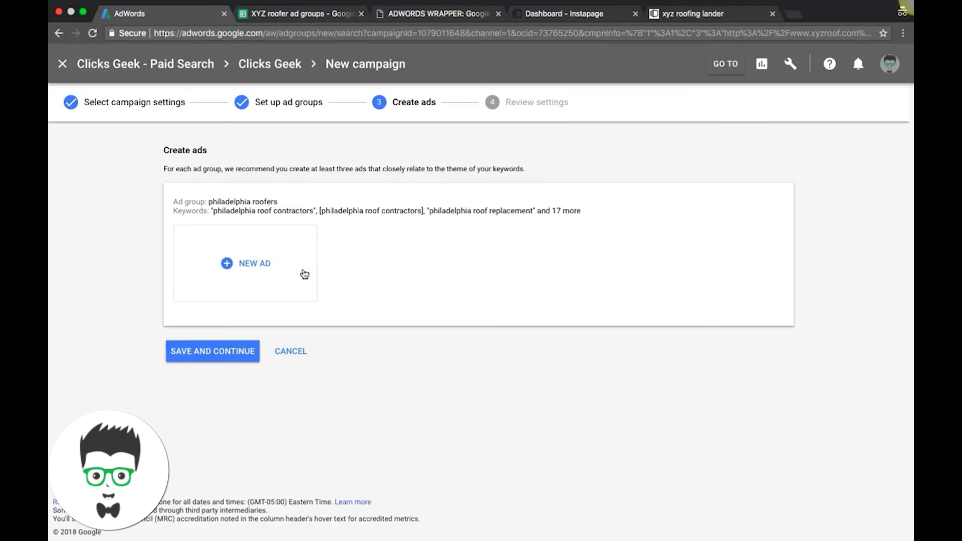
pyautogui.click(251, 270)
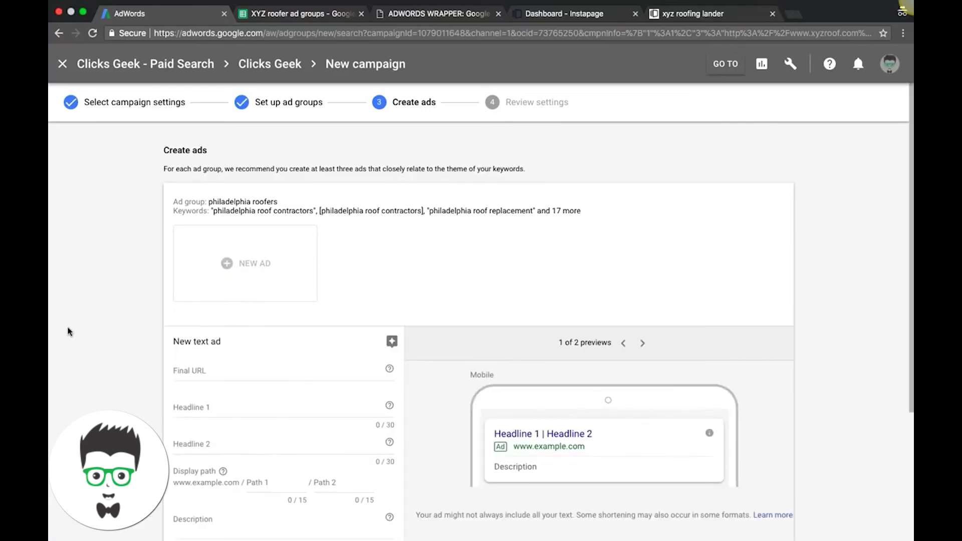
pyautogui.scroll(-2, 71, 333)
pyautogui.click(692, 16)
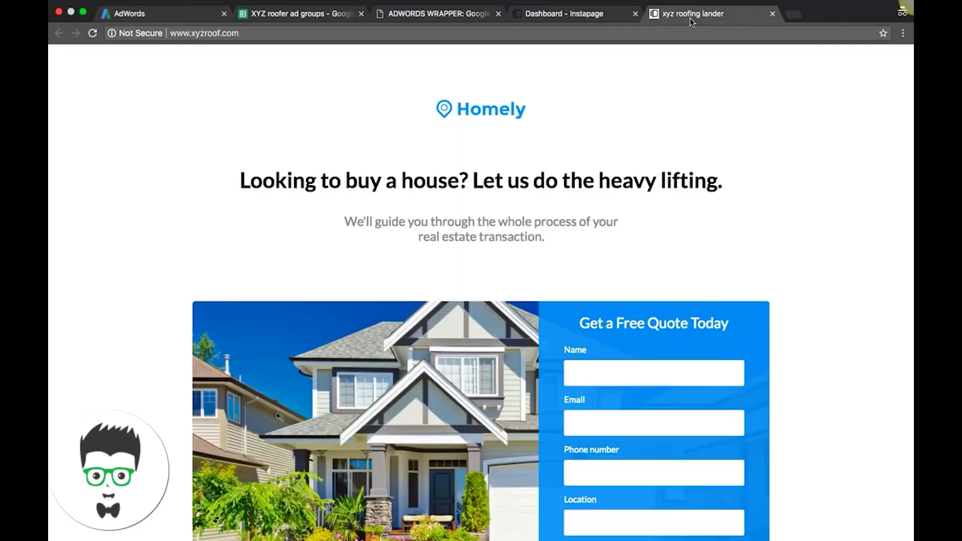
pyautogui.click(330, 33)
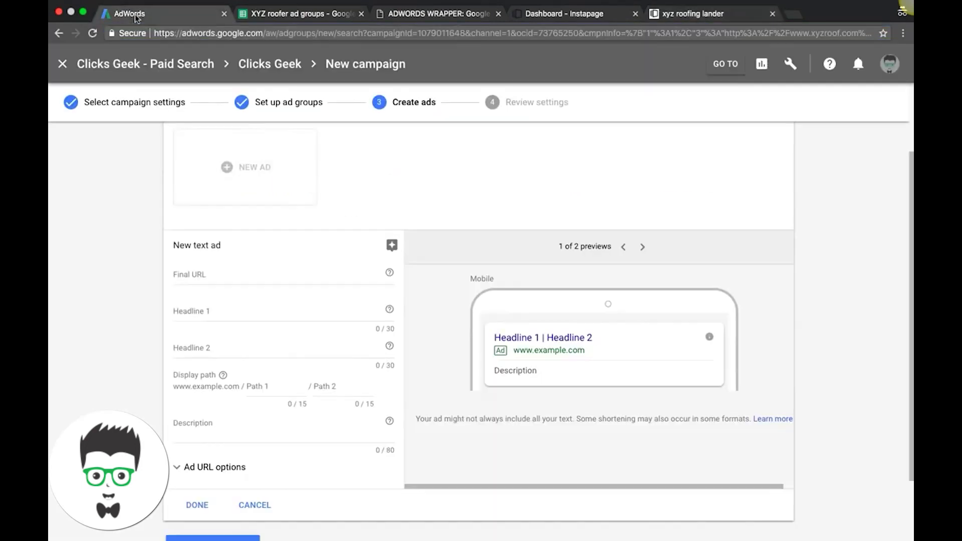
pyautogui.click(135, 14)
pyautogui.click(211, 276)
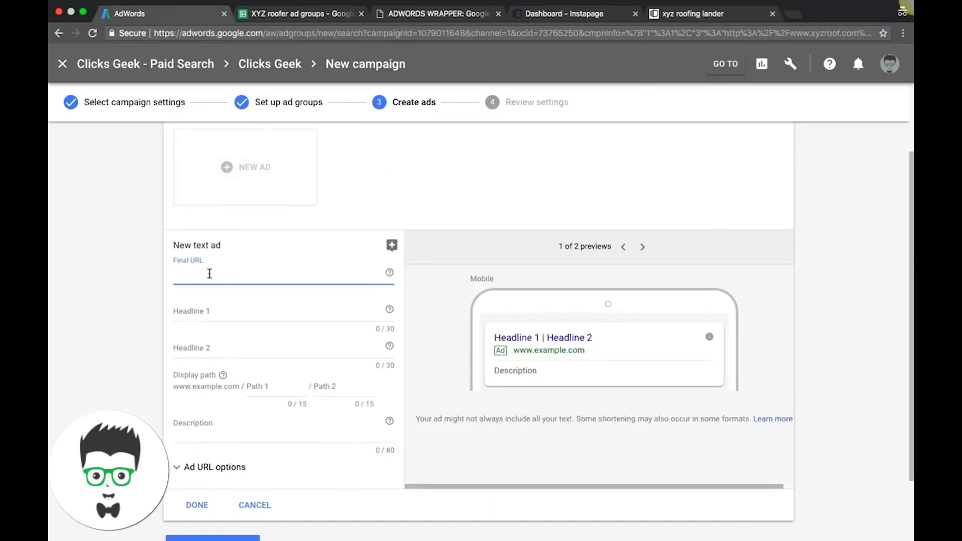
pyautogui.press('super+v')
# - Copy "Local Philadelphia Roofer" from the Ad 2 column of the roofer spreadsheet and use it as Headline 1 of the AdWords text ad
pyautogui.click(216, 316)
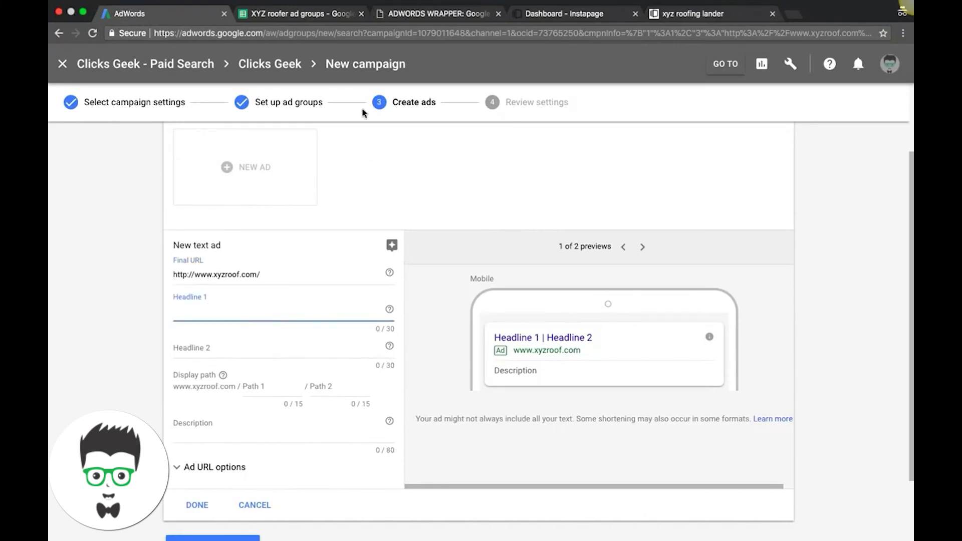
pyautogui.click(297, 15)
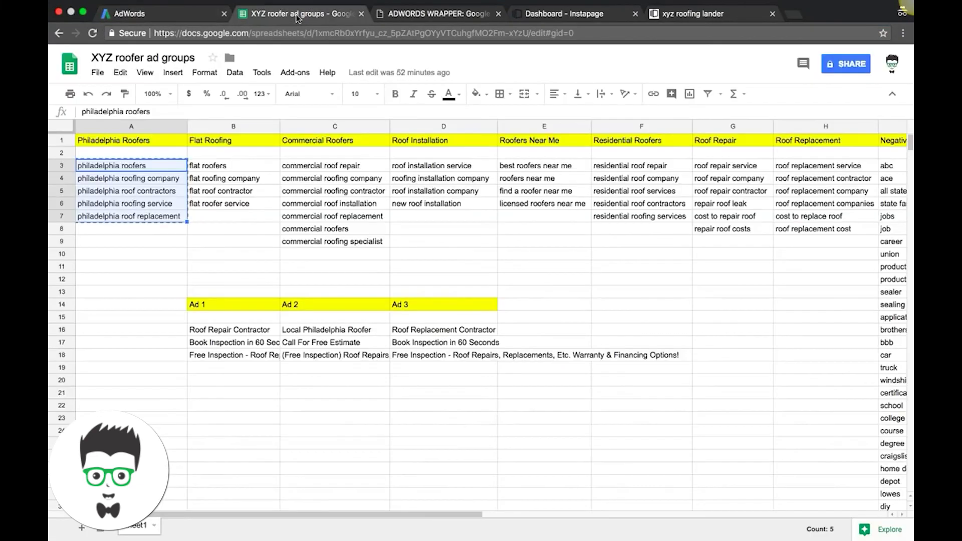
pyautogui.click(339, 330)
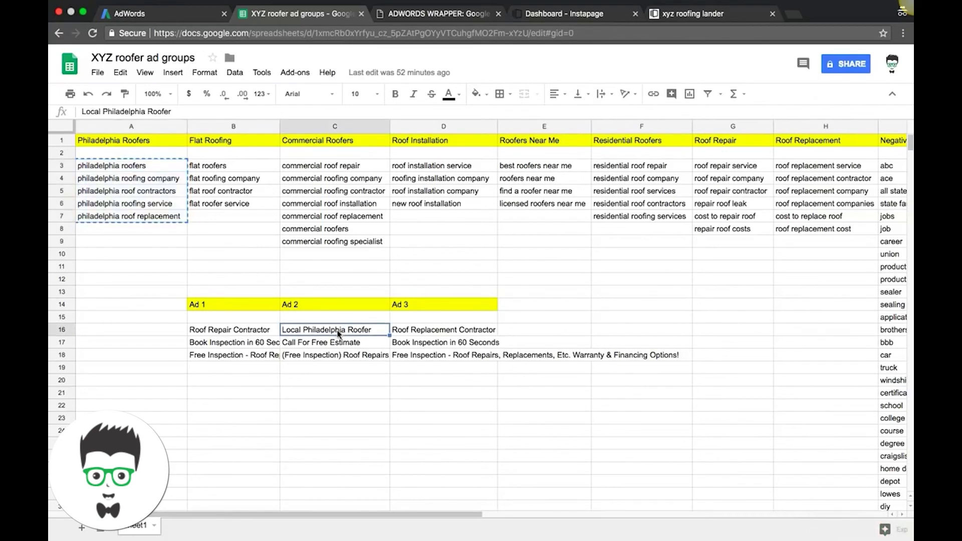
pyautogui.press('super+c')
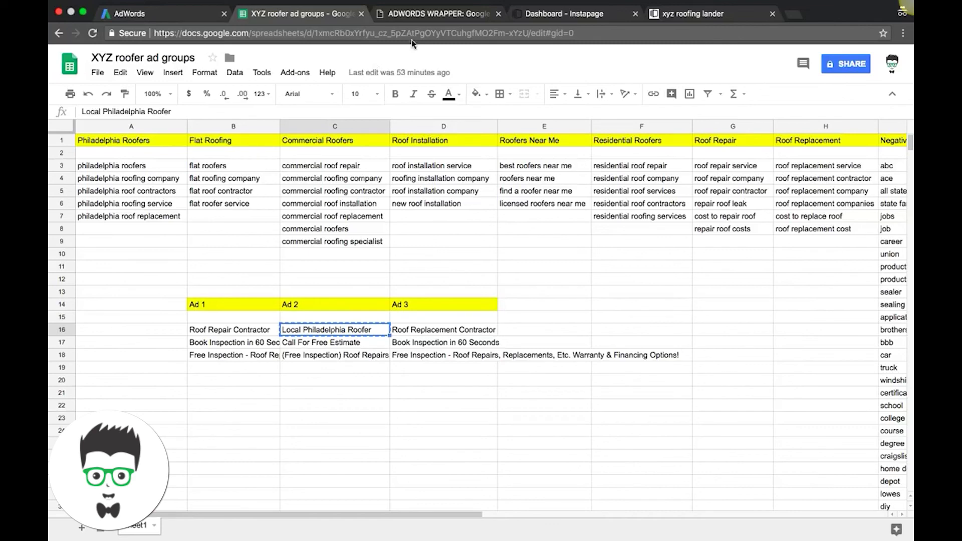
pyautogui.click(159, 13)
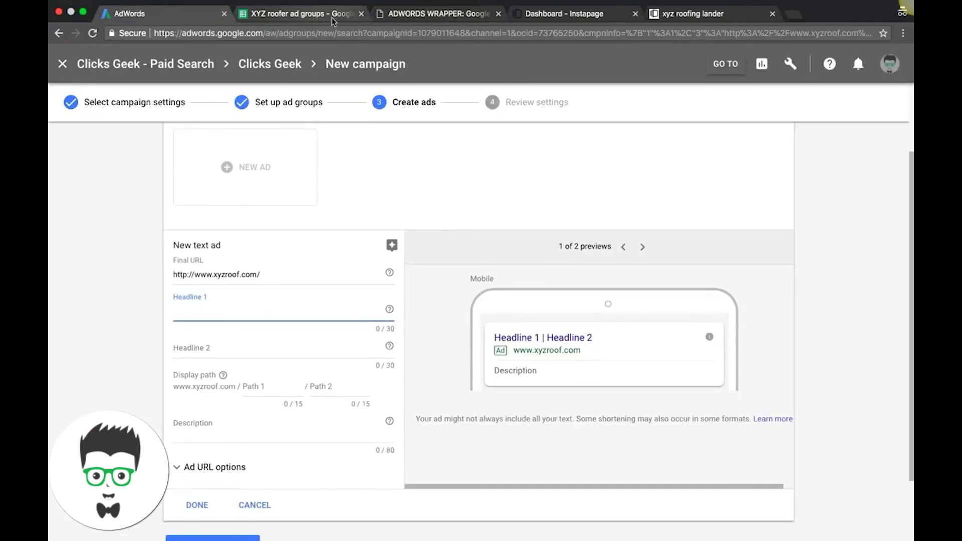
pyautogui.press('super+v')
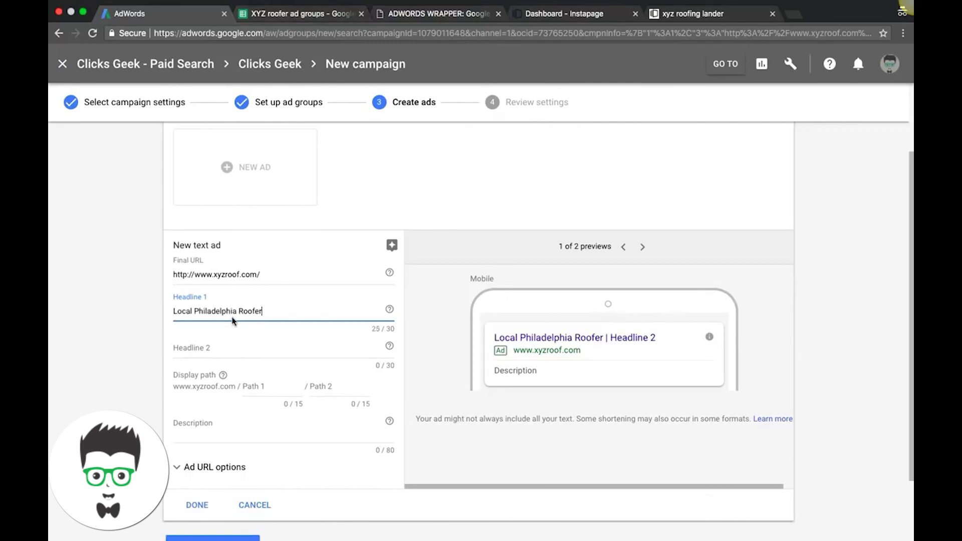
pyautogui.press('BackSpace')
pyautogui.write('r')
pyautogui.rightClick(233, 312)
pyautogui.click(206, 211)
# - Copy "Call For Free Estimate" from the spreadsheet's Ad 2 column and paste it as Headline 2 of the text ad in AdWords
pyautogui.click(295, 15)
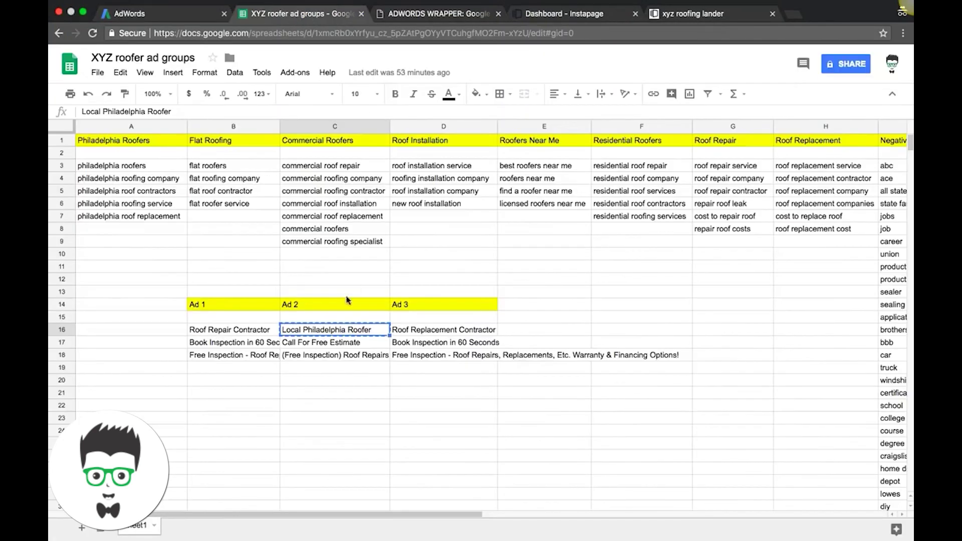
pyautogui.click(306, 343)
pyautogui.press('super+c')
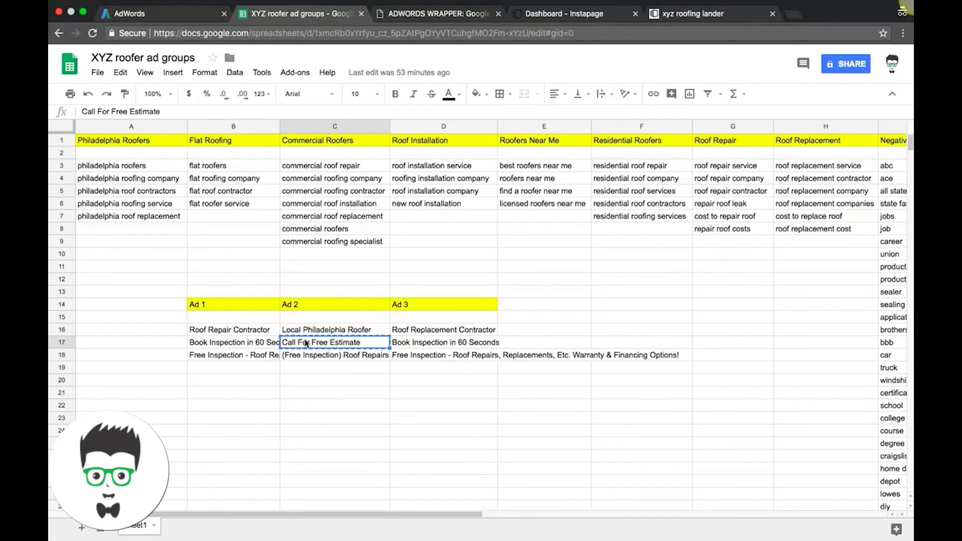
pyautogui.click(141, 13)
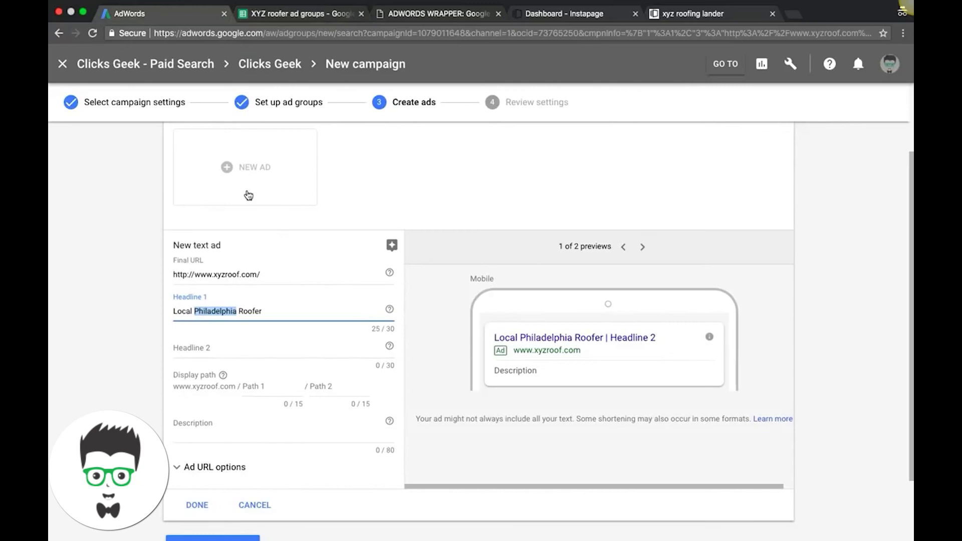
pyautogui.click(205, 348)
pyautogui.press('super+v')
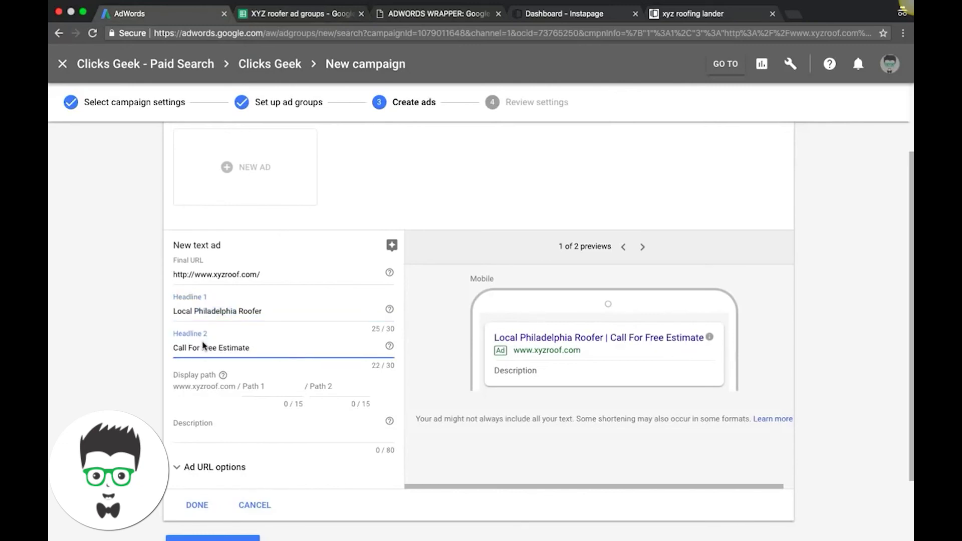
# - Set the ad's display path to philadelphia for Path 1 and roof-company for Path 2
pyautogui.click(254, 389)
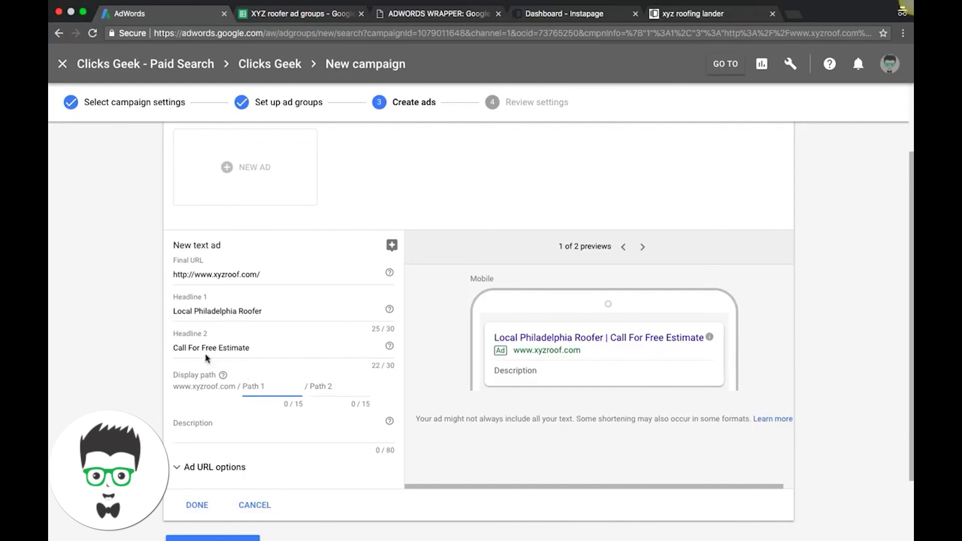
pyautogui.moveTo(223, 375)
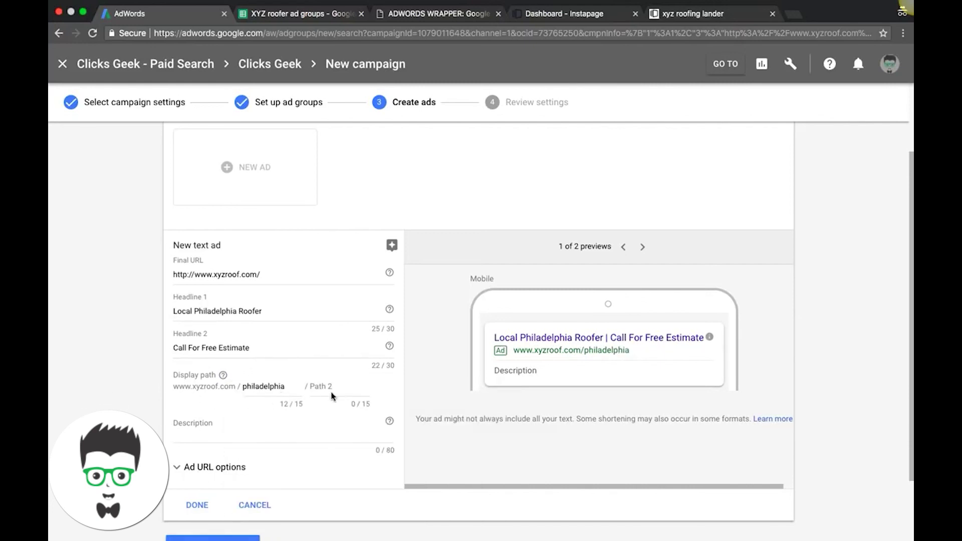
pyautogui.click(336, 385)
pyautogui.write('roof-company')
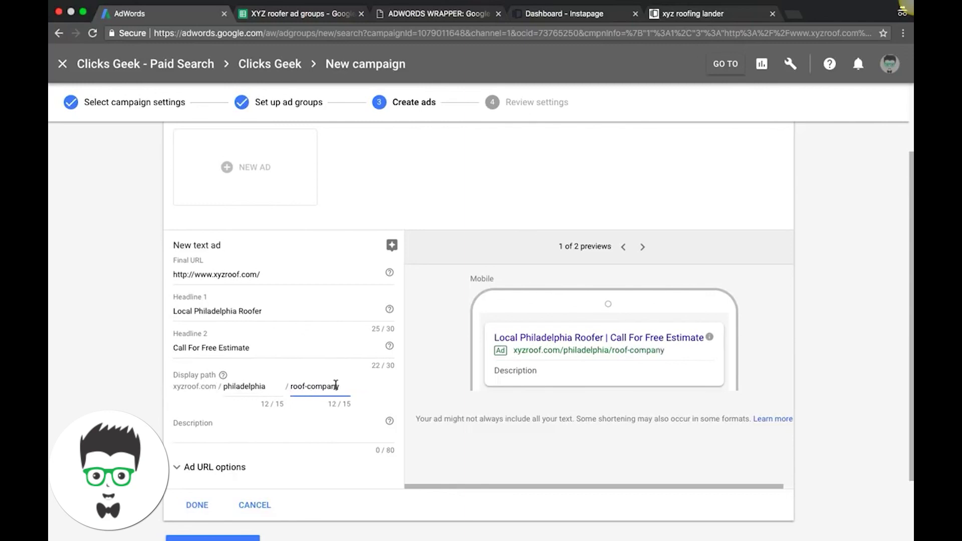
# - Copy "(Free Inspection) Roof Repairs, Replacements, Etc. Warranty & Financing Options!" from the spreadsheet's Ad 2 column and paste it as the text ad's description in AdWords
pyautogui.click(119, 396)
pyautogui.scroll(-2, 125, 353)
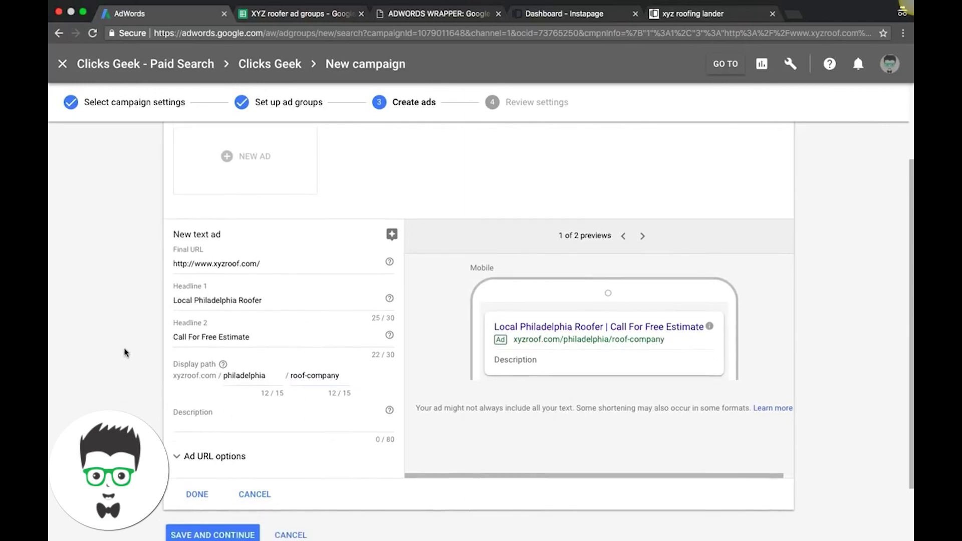
pyautogui.scroll(-3, 125, 354)
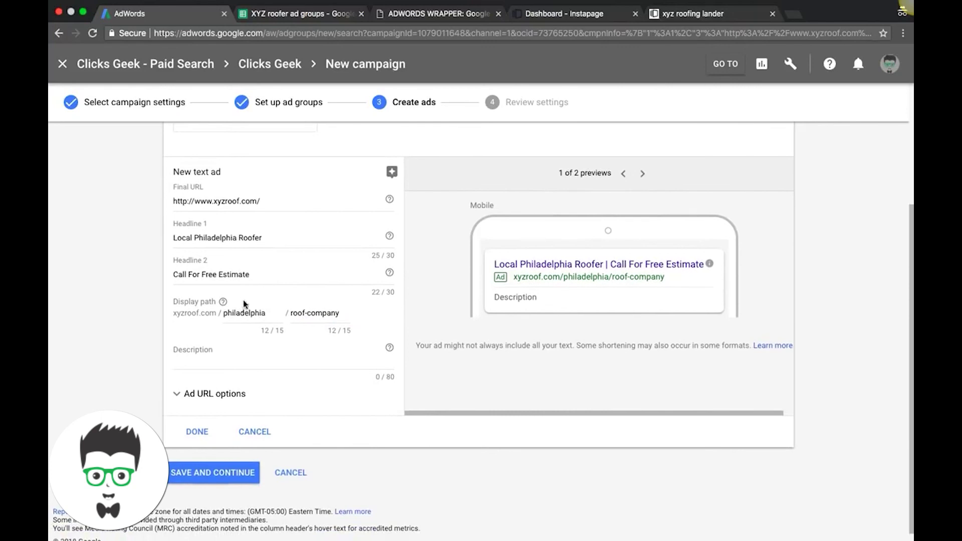
pyautogui.click(184, 352)
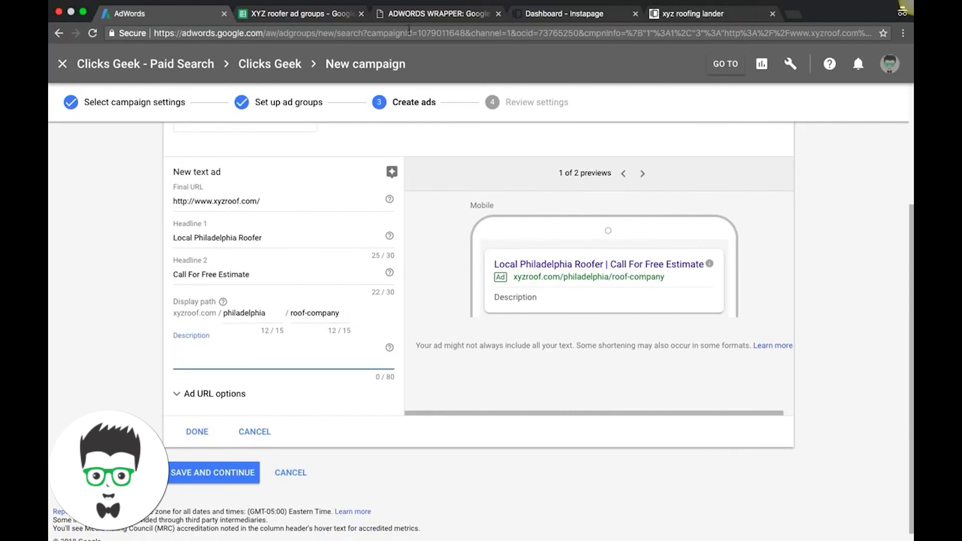
pyautogui.click(309, 16)
pyautogui.click(331, 357)
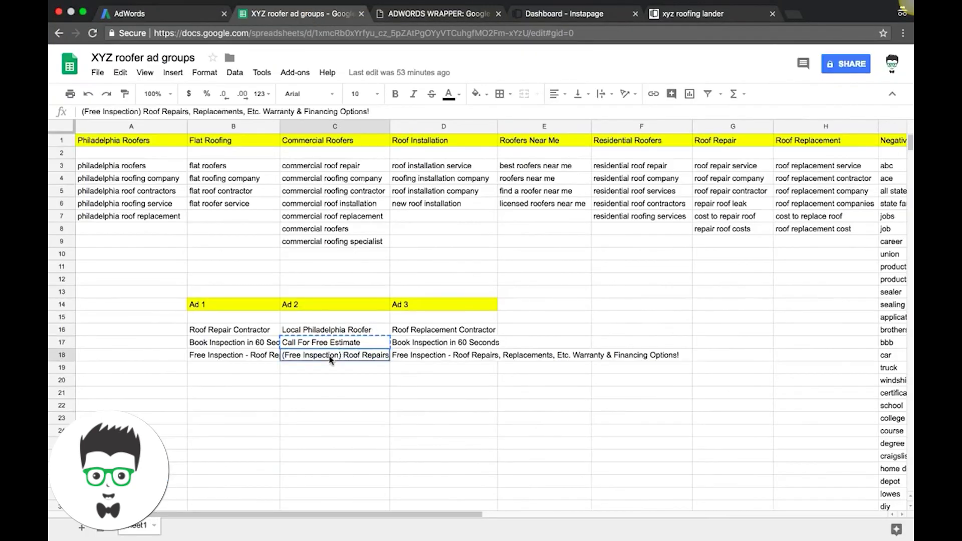
pyautogui.tripleClick(330, 357)
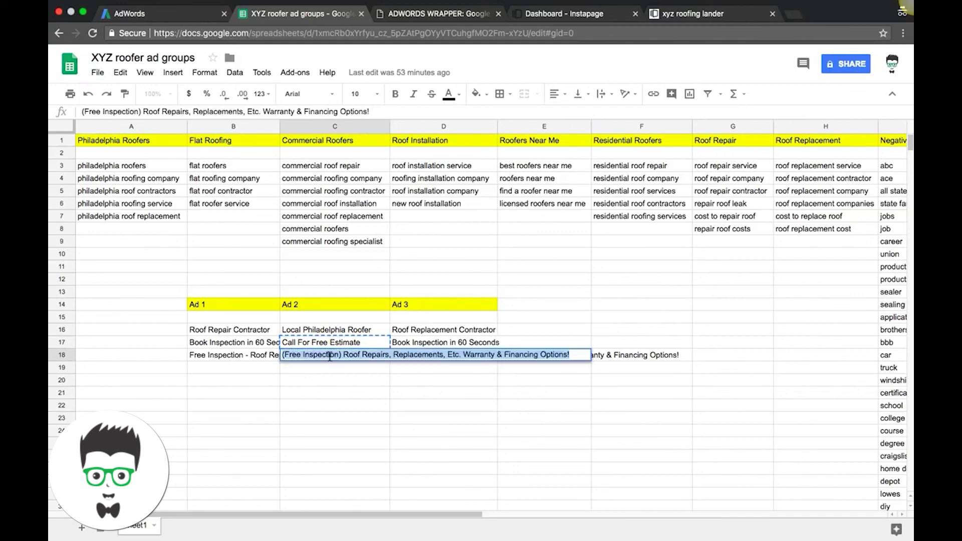
pyautogui.click(305, 380)
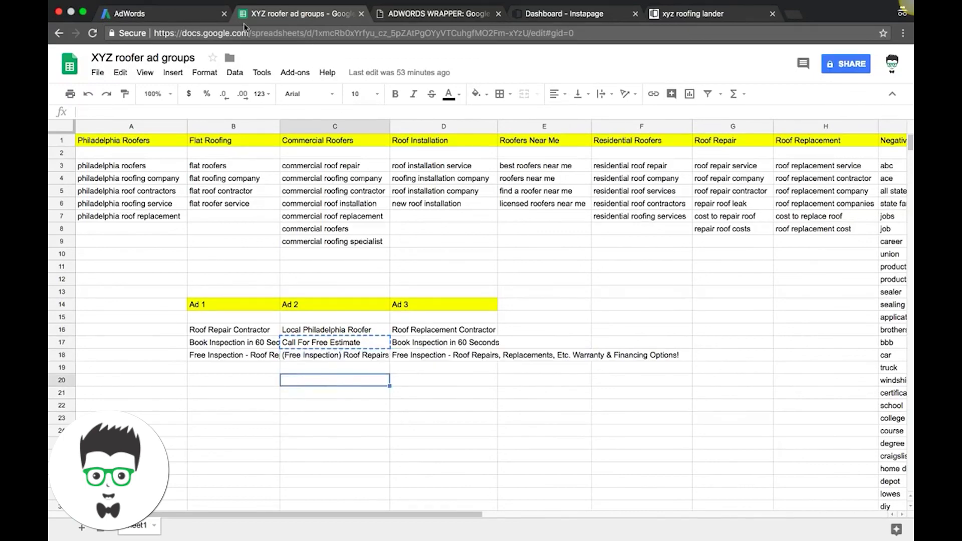
pyautogui.click(192, 13)
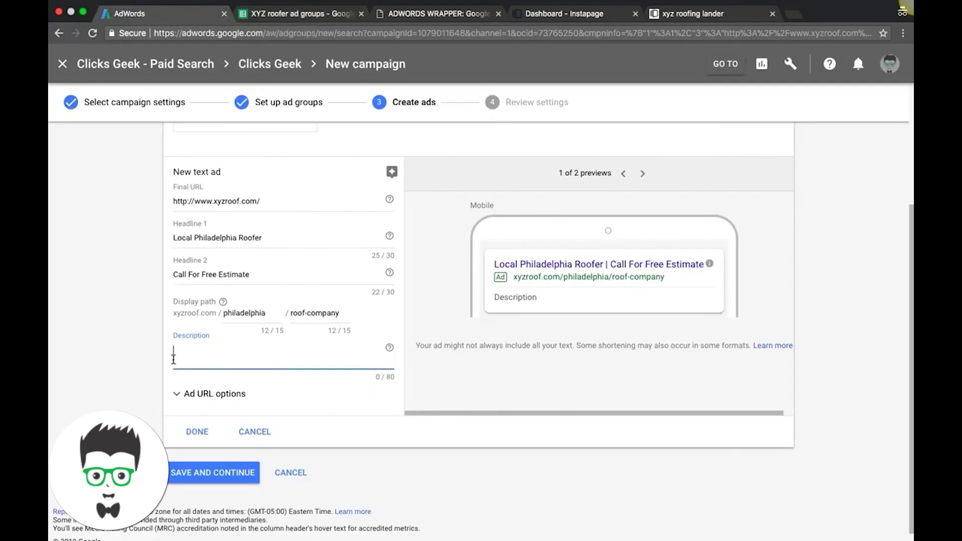
pyautogui.press('super+v')
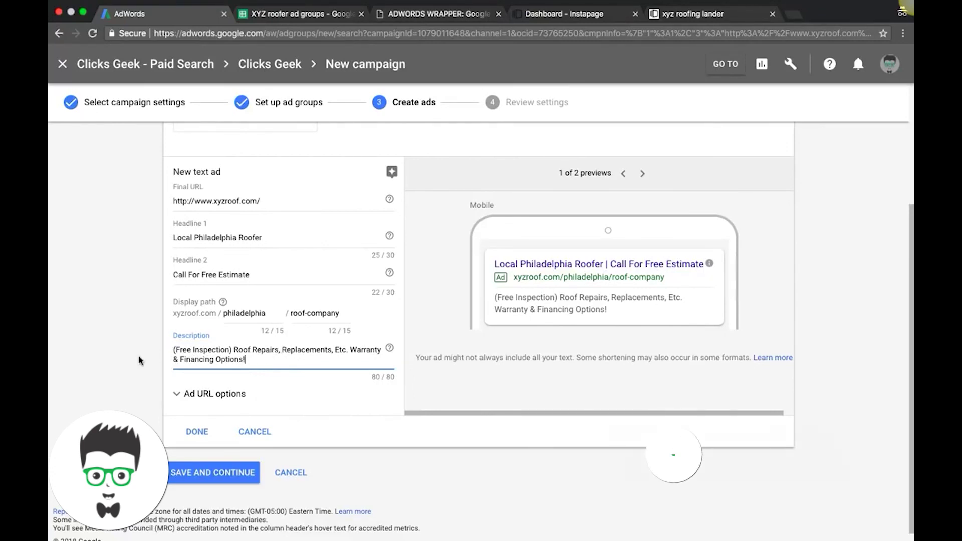
# - Finish the new text ad and add it to the philadelphia roofers ad group
pyautogui.click(124, 336)
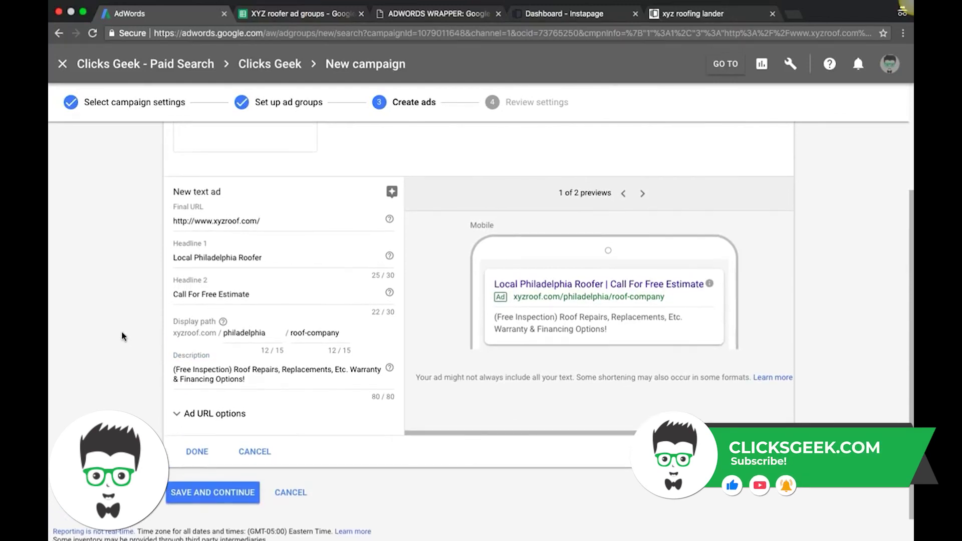
pyautogui.click(253, 380)
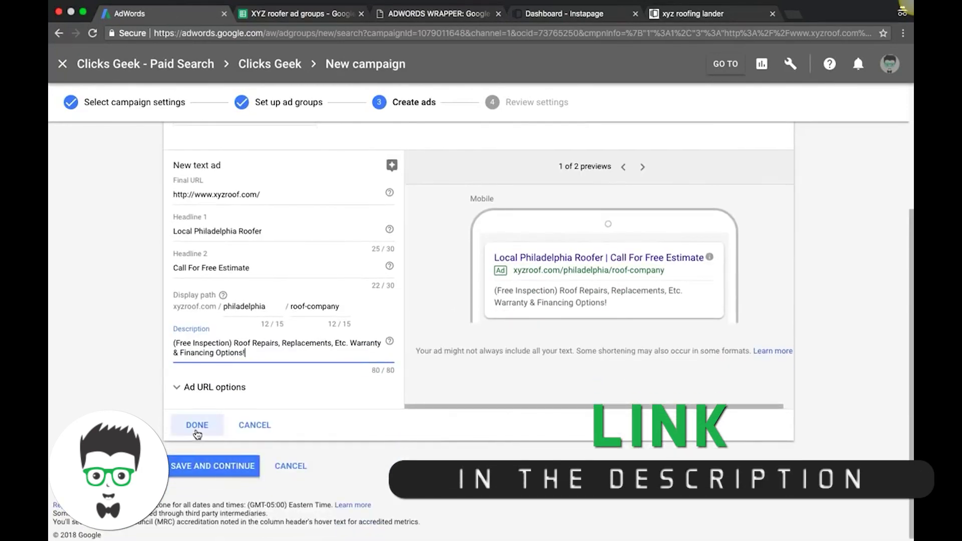
pyautogui.click(198, 433)
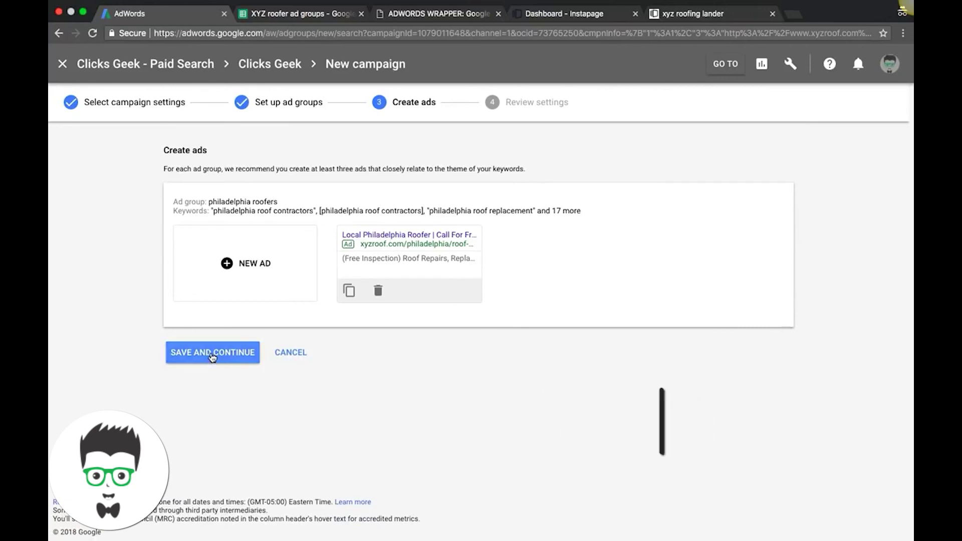